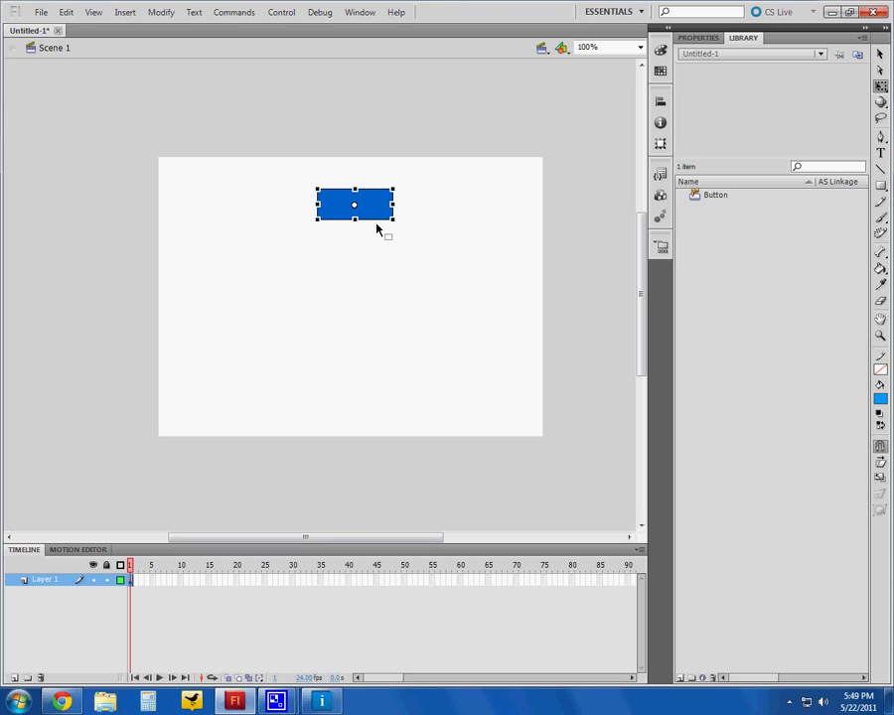
Move the blue button instance lower, toward the middle of the stage, and deselect it
drag(375, 209, 376, 253)
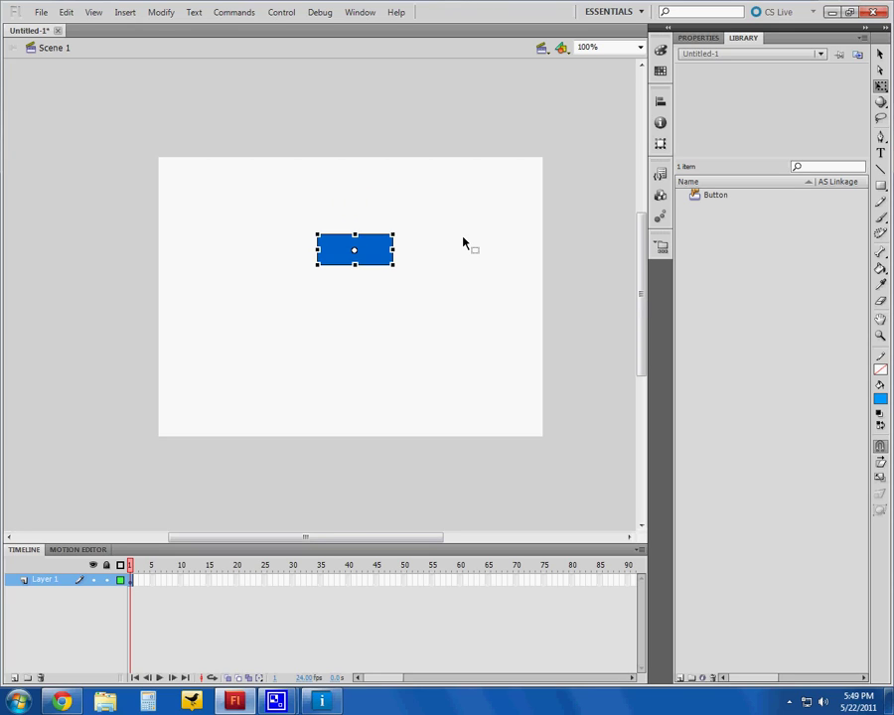
click(464, 243)
Import the ambient_click sound file into the library next to the Button symbol
click(43, 13)
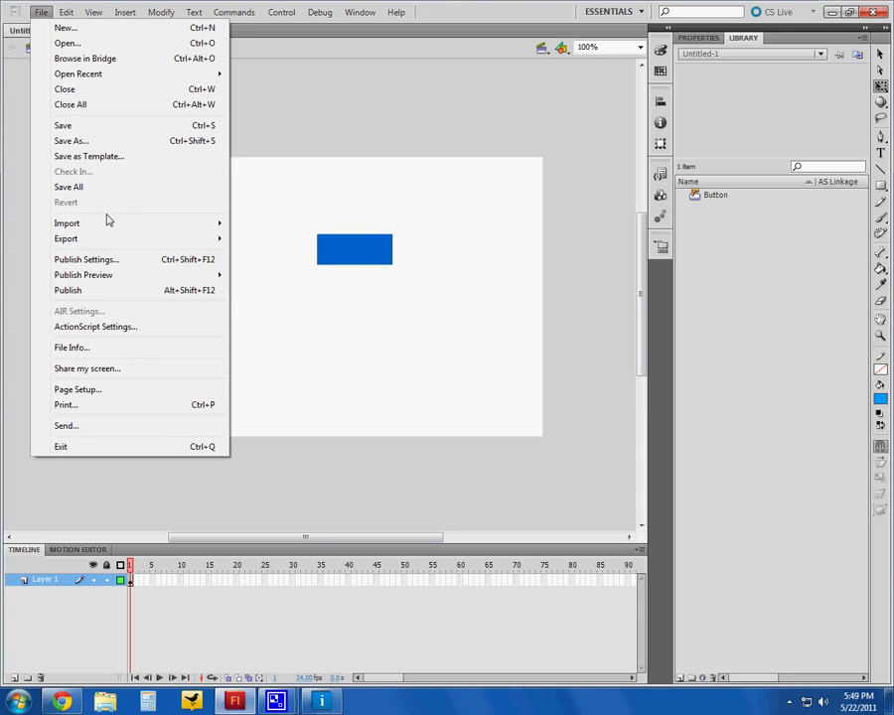
mouse_move(110, 231)
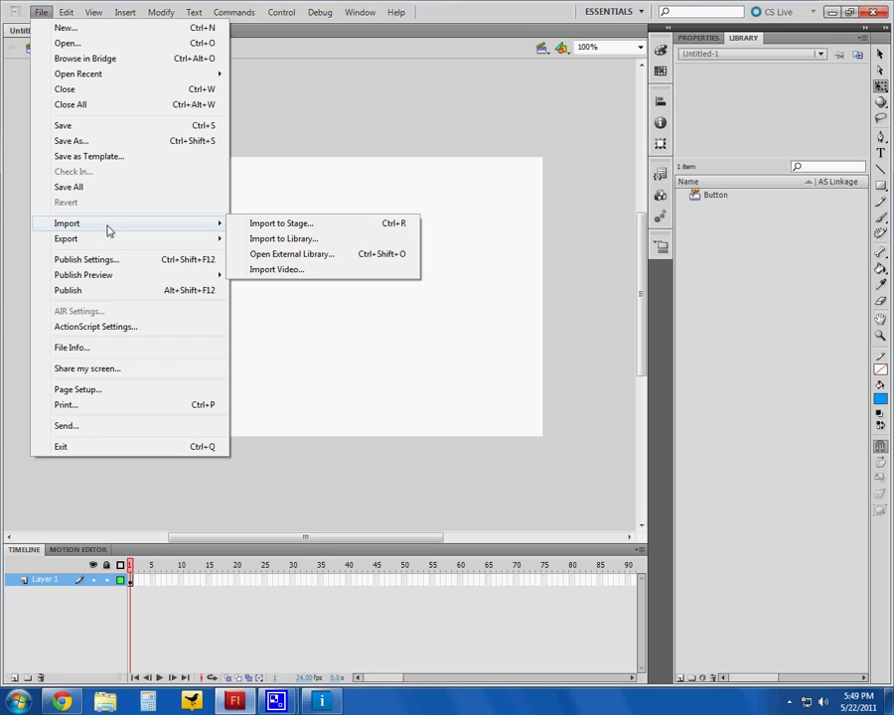
click(331, 239)
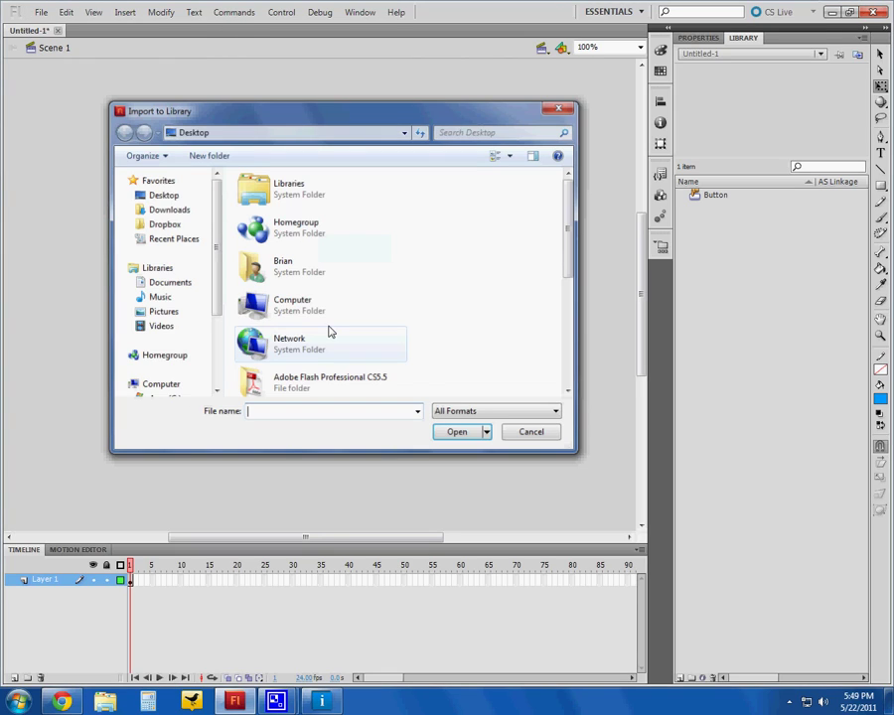
scroll(561, 358, down, 5)
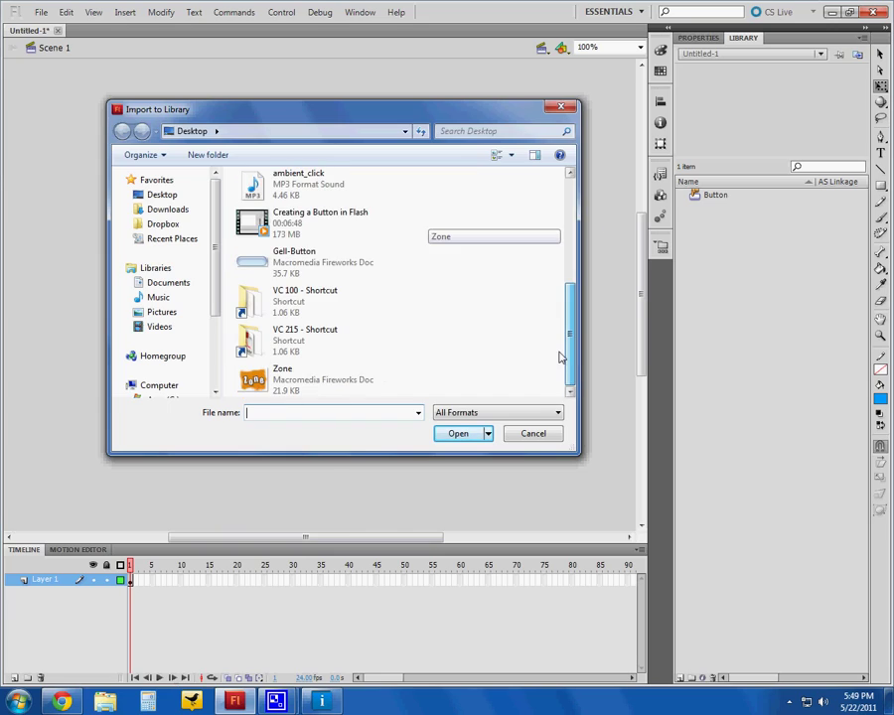
click(310, 196)
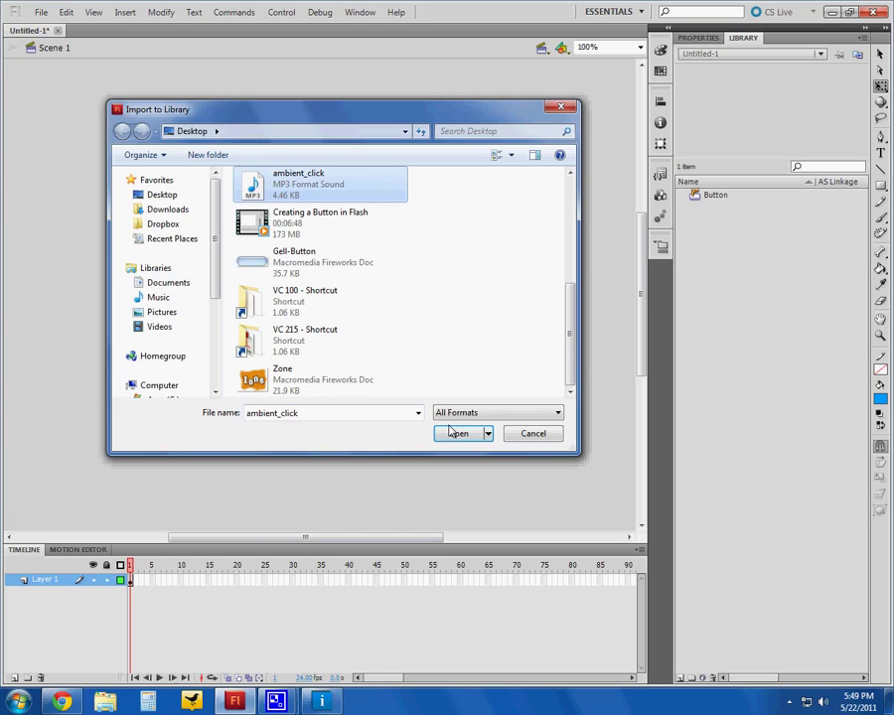
click(455, 433)
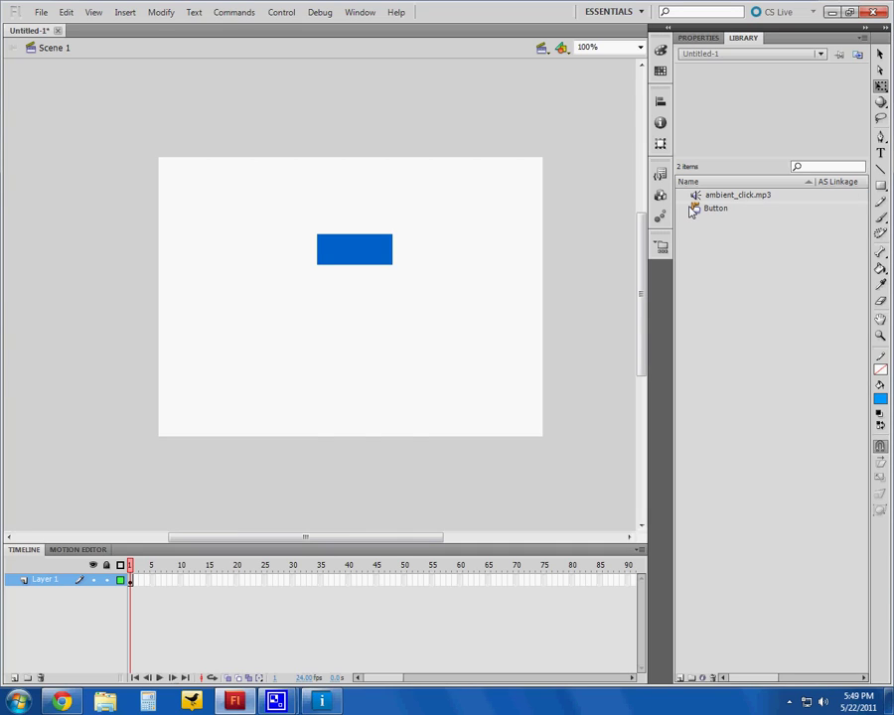
Select ambient_click.mp3 in the Library and play its preview to hear the click
click(726, 200)
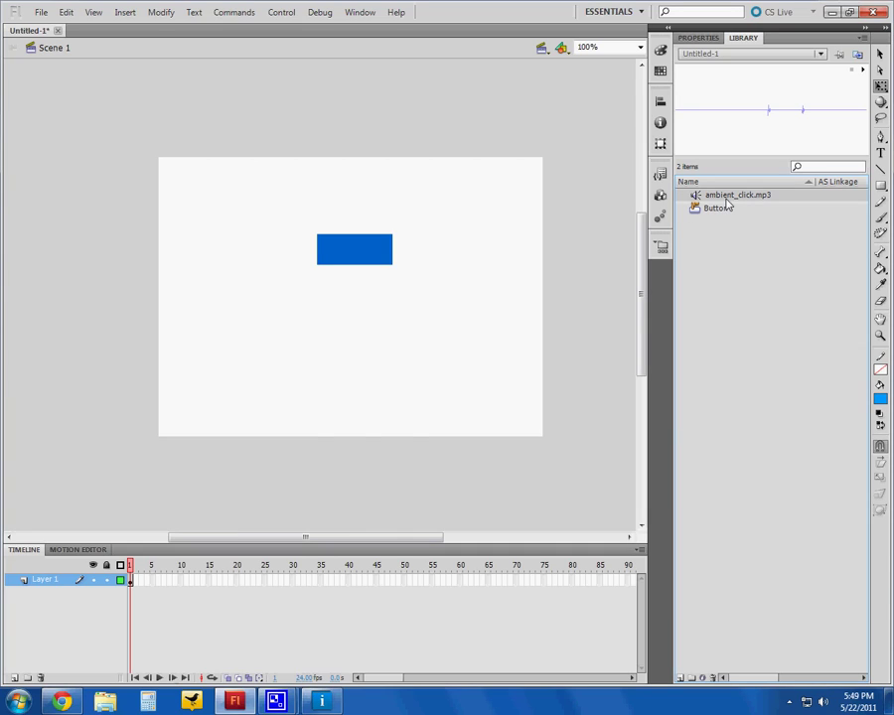
click(862, 74)
drag(743, 116, 375, 301)
Enter the Button symbol from the stage and view its Down-state rectangle
double_click(354, 249)
click(197, 585)
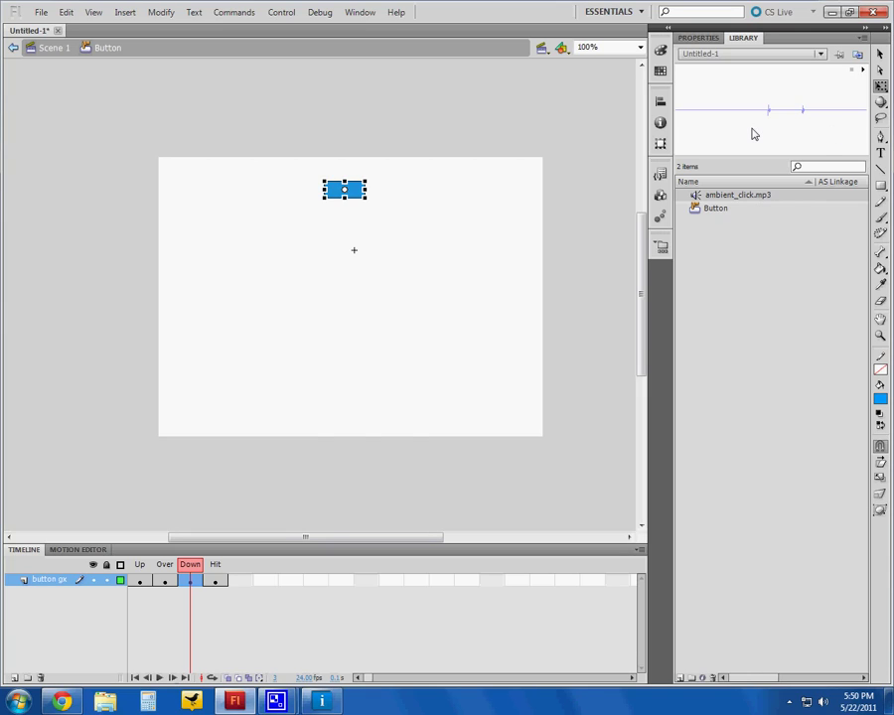
drag(753, 134, 379, 194)
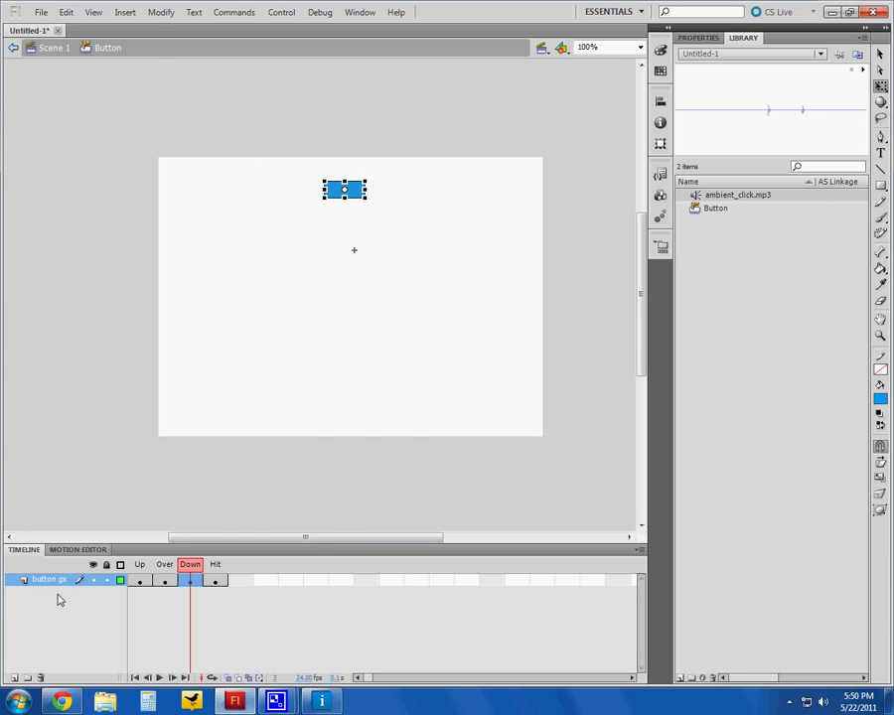
click(192, 583)
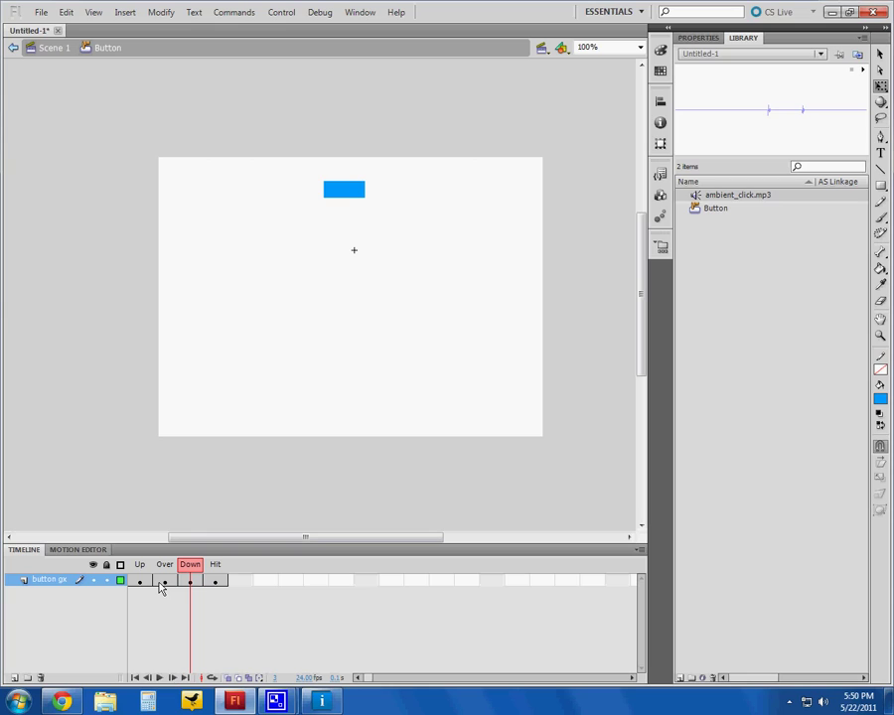
Add a new layer named 'sound' beneath the button gx layer
click(14, 679)
drag(62, 593, 52, 600)
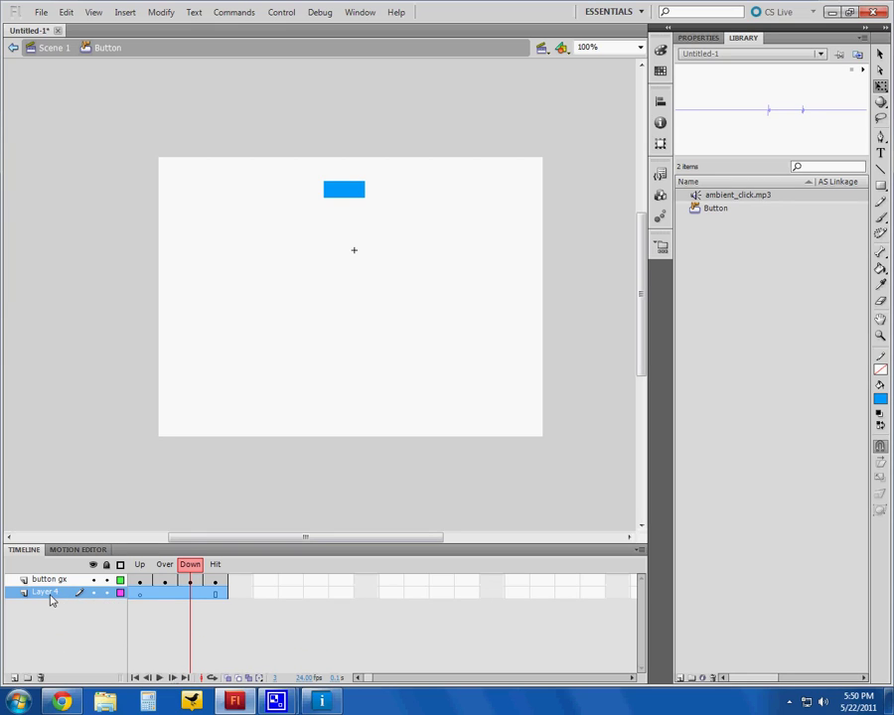
double_click(51, 594)
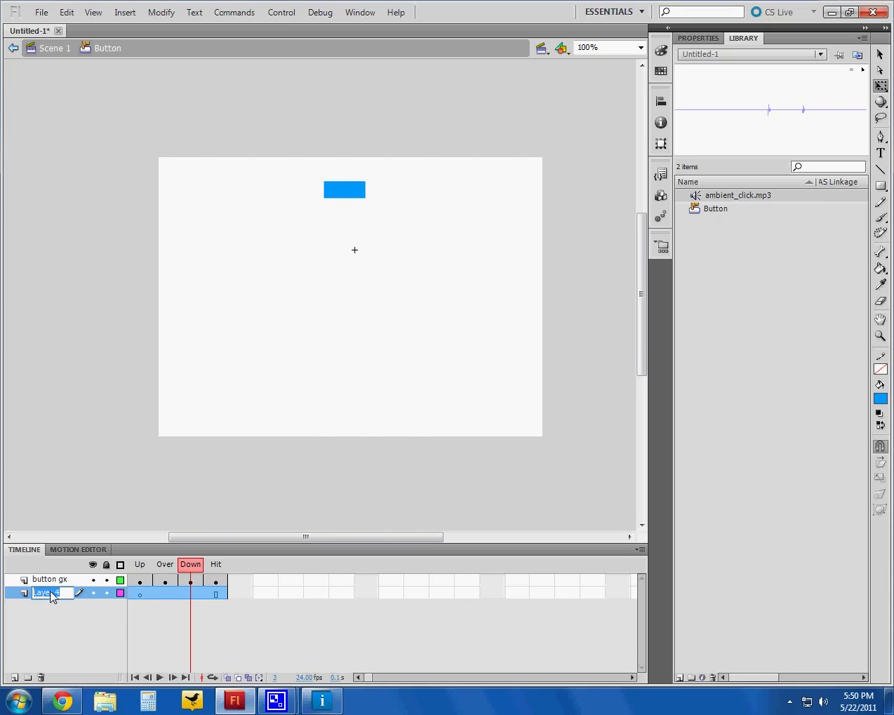
text(sound)
click(187, 594)
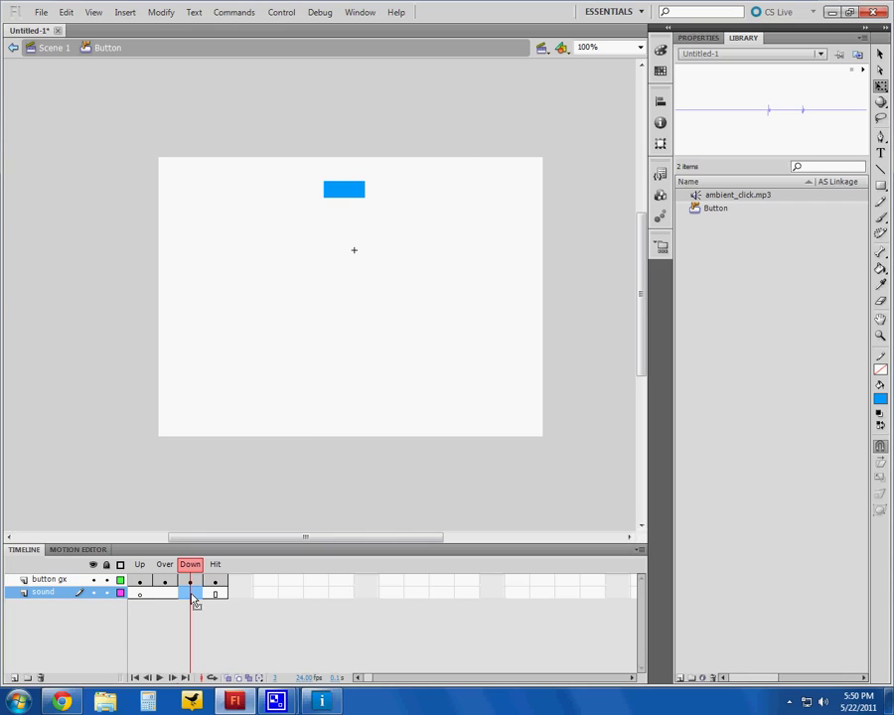
Insert a keyframe on the sound layer's Down frame and drop ambient_click.mp3 onto it
right_click(194, 600)
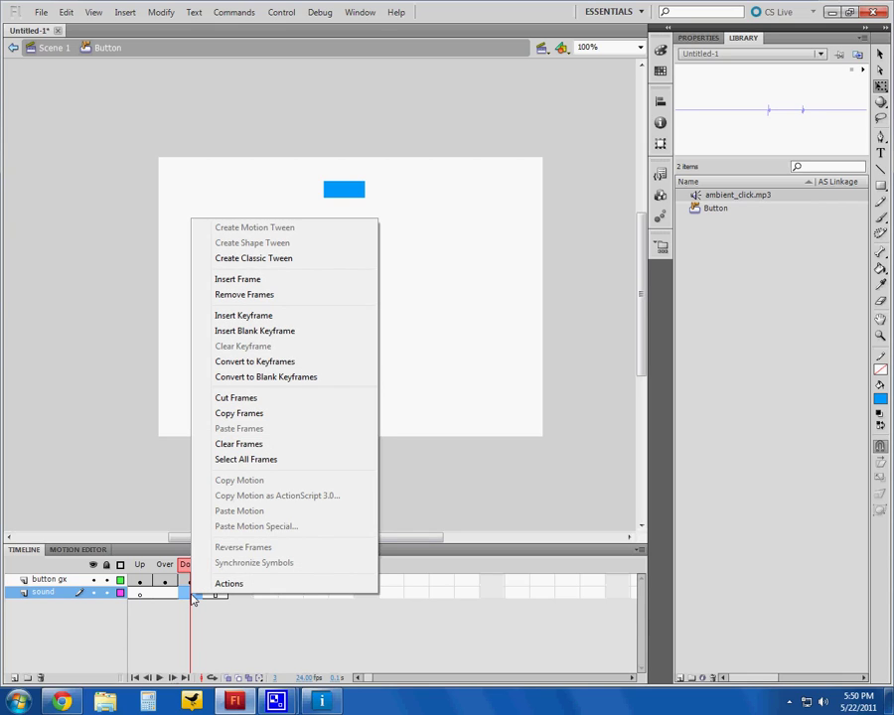
click(288, 316)
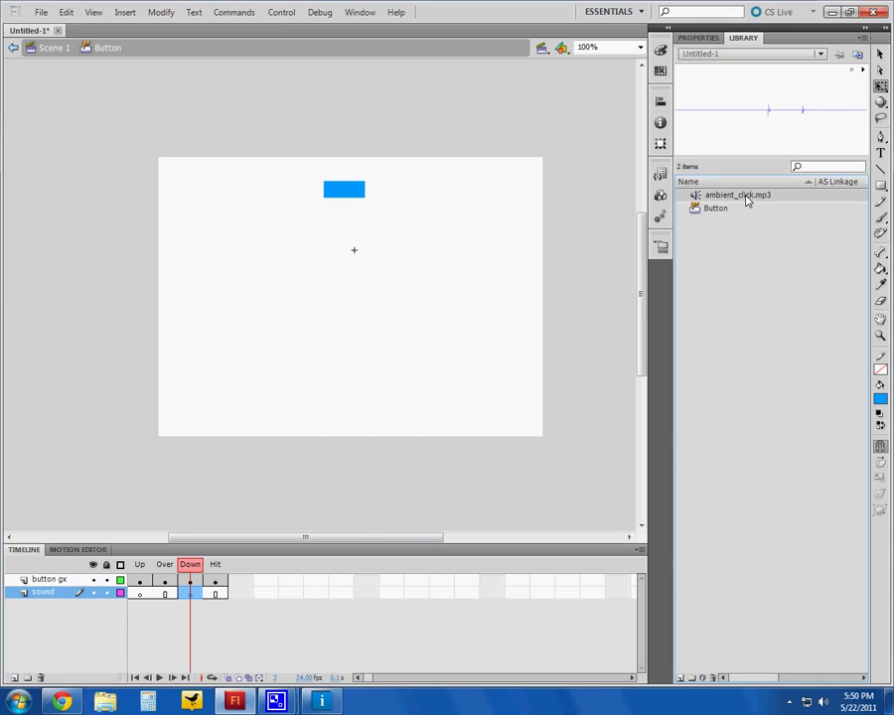
drag(747, 199, 347, 343)
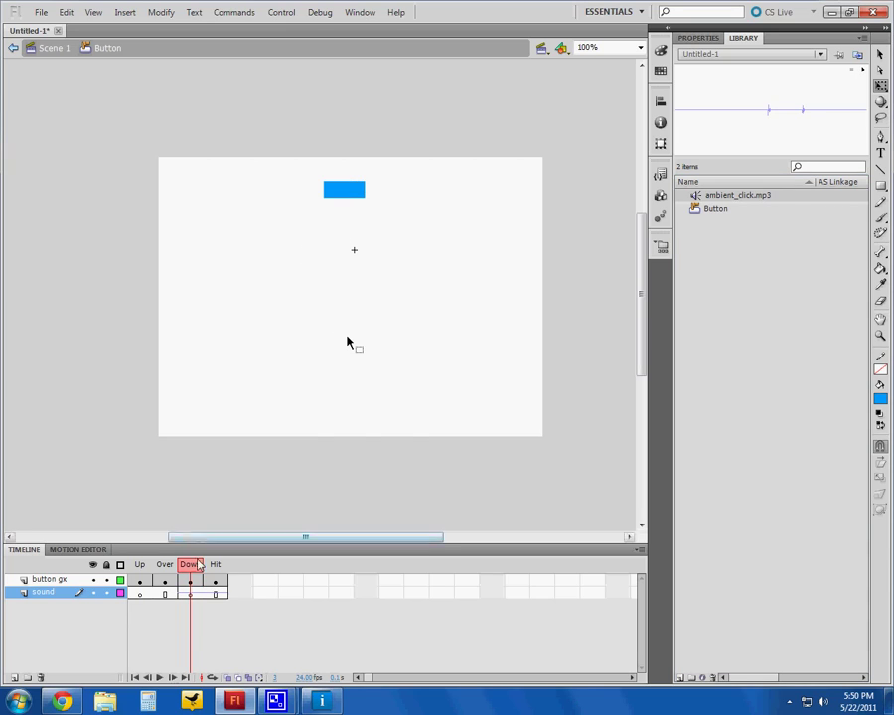
Delete the sound layer's Hit frame so the layer ends at the Down keyframe
click(217, 594)
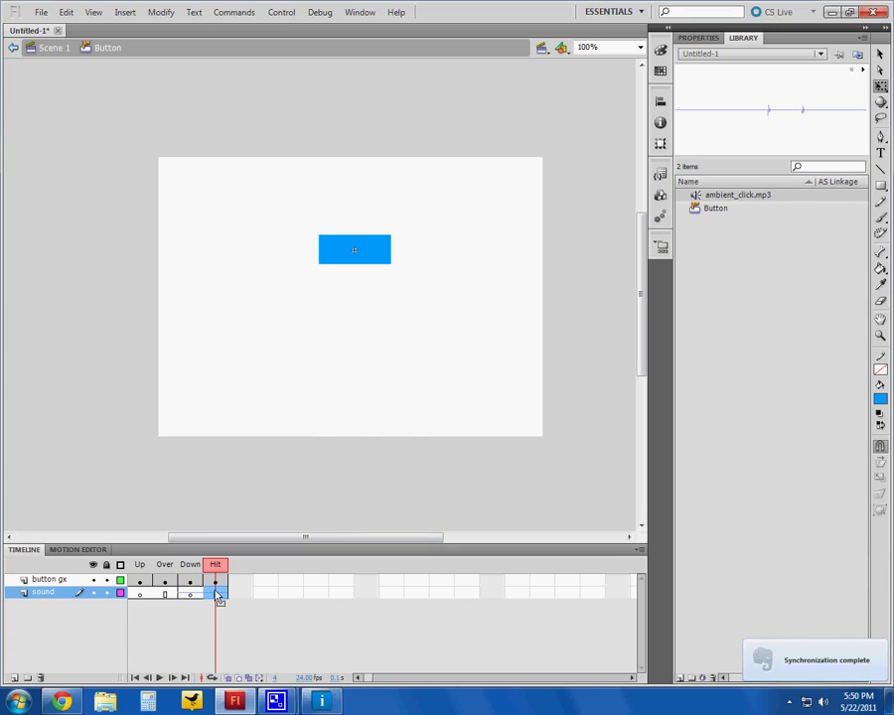
right_click(218, 594)
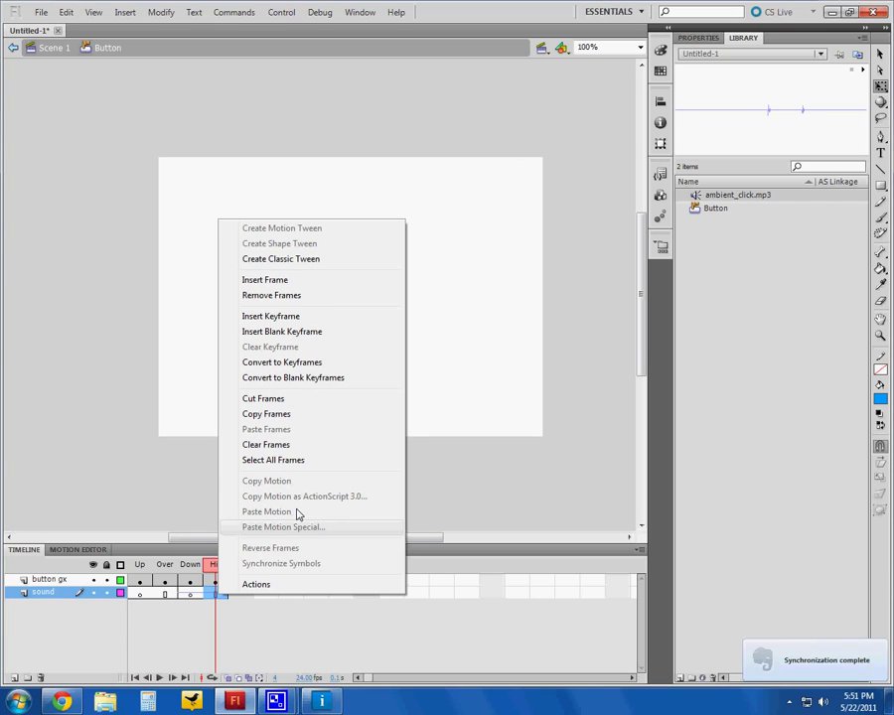
click(308, 295)
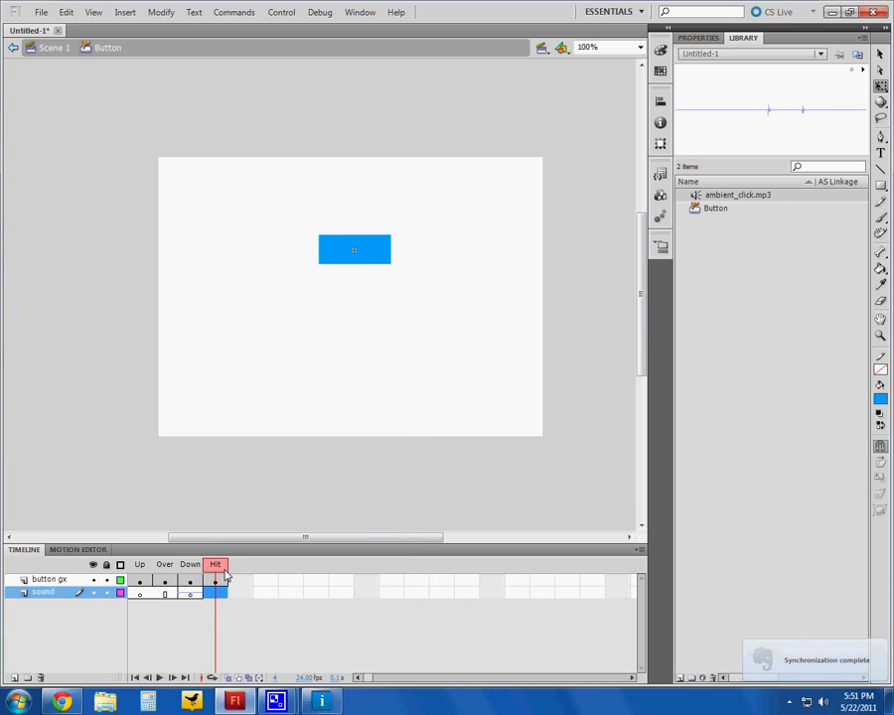
click(189, 594)
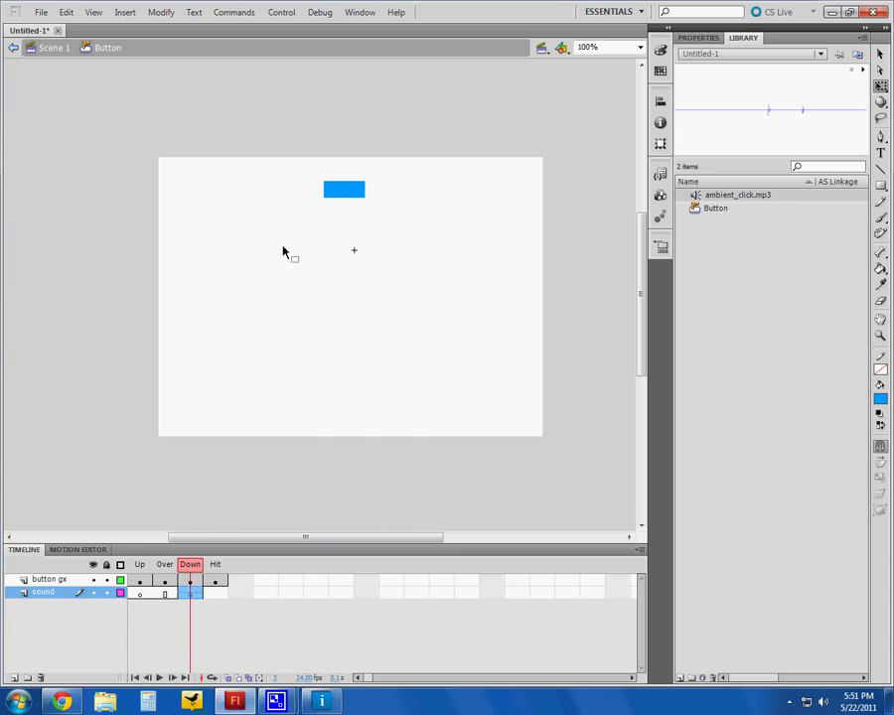
key(ctrl+Return)
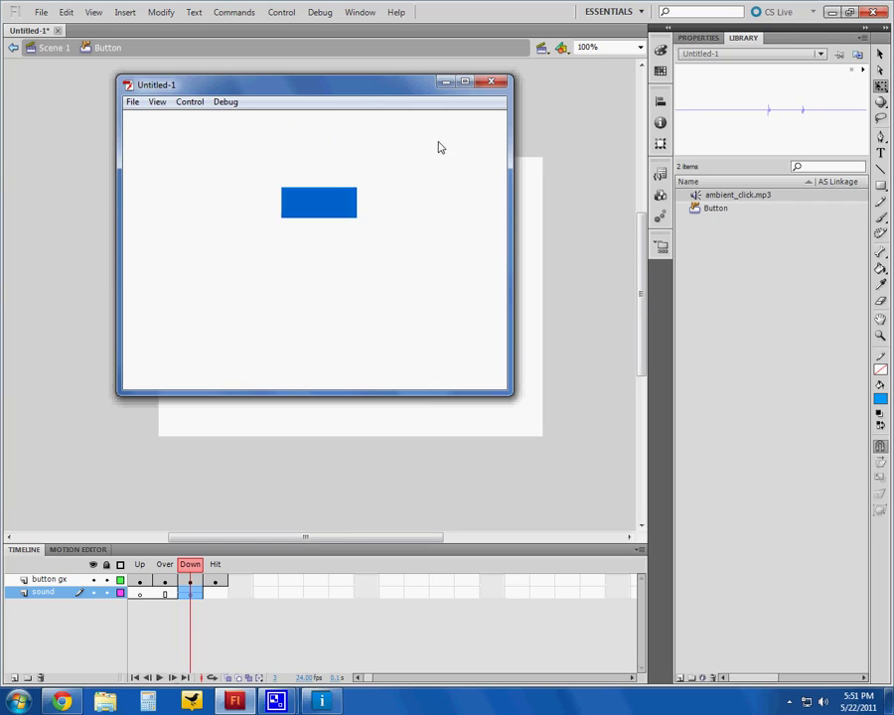
Close the test movie and make button gx's Over frame a keyframe
click(502, 83)
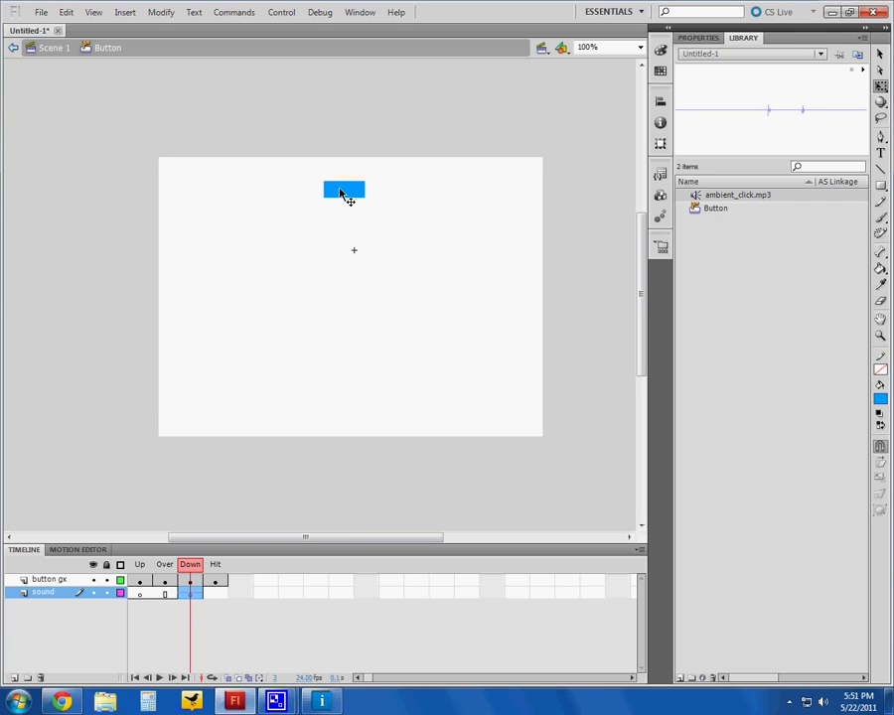
click(344, 194)
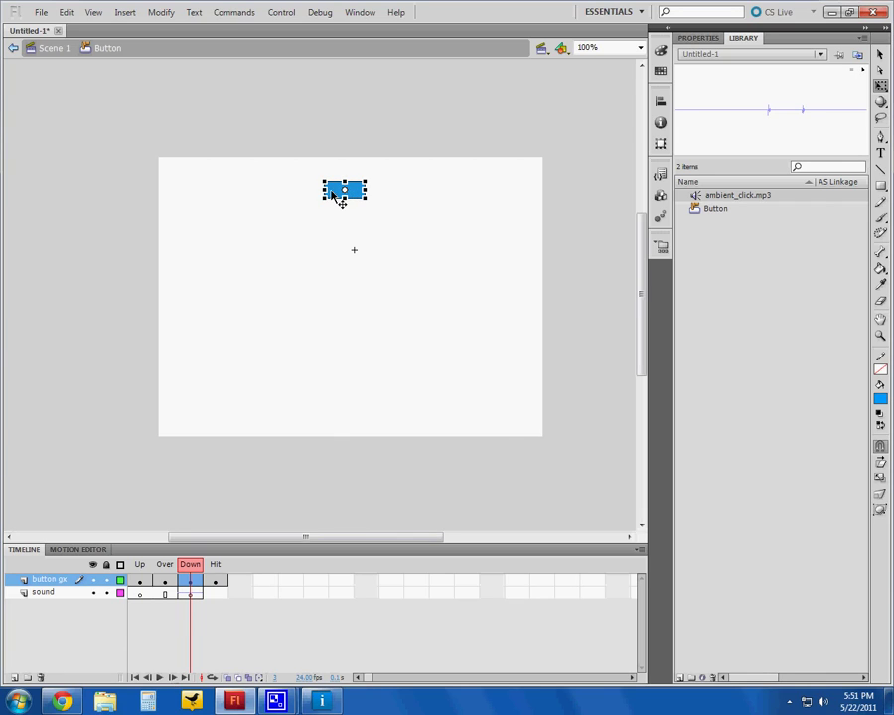
click(165, 582)
key(F6)
click(170, 584)
click(191, 583)
Replace button gx's Hit frame with a fresh keyframe holding the rectangle
click(217, 584)
right_click(199, 583)
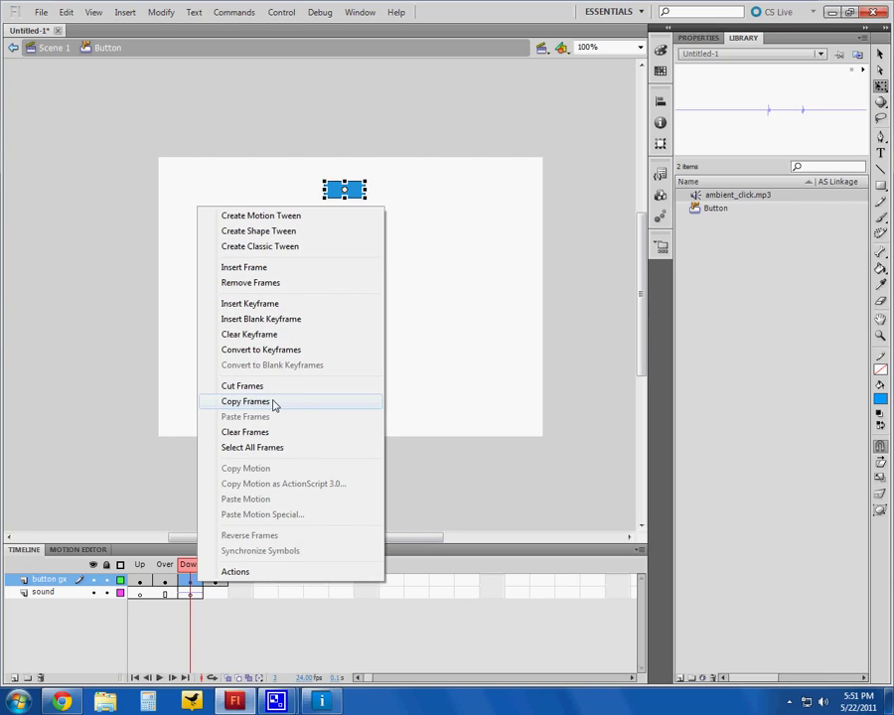
click(299, 283)
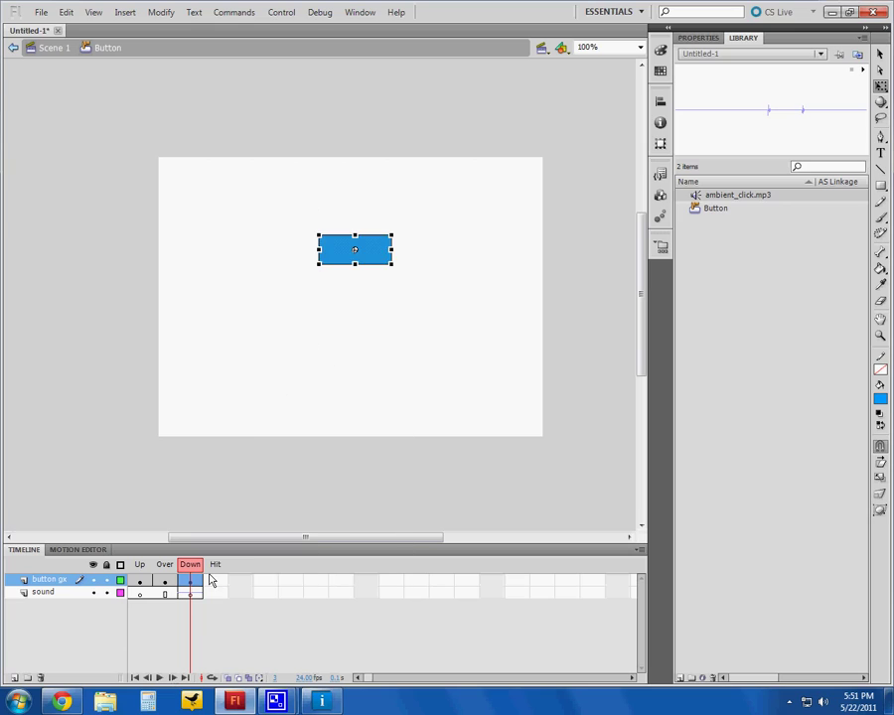
right_click(212, 581)
click(283, 299)
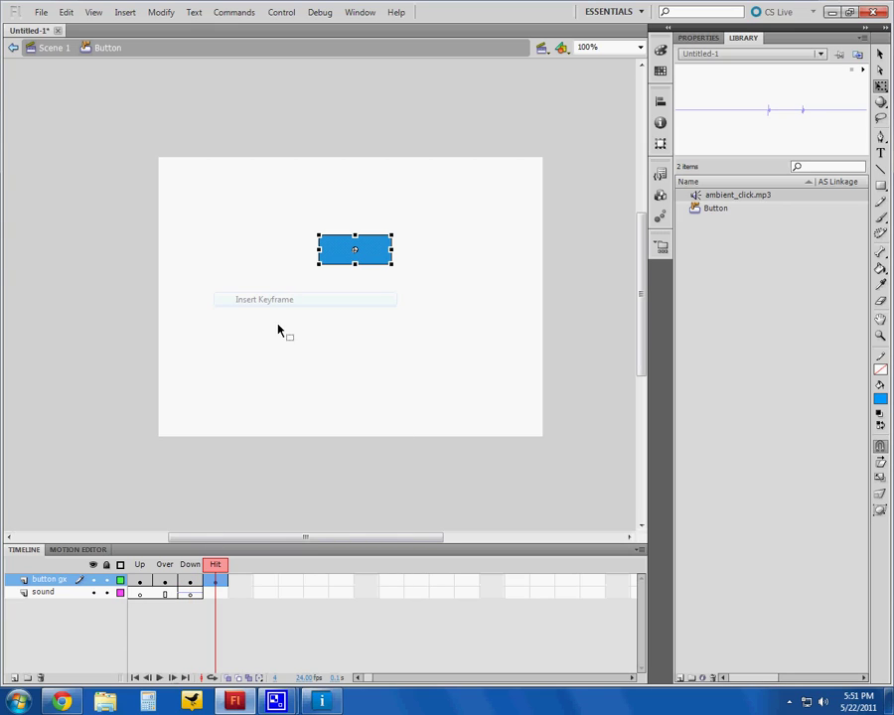
click(173, 586)
click(195, 586)
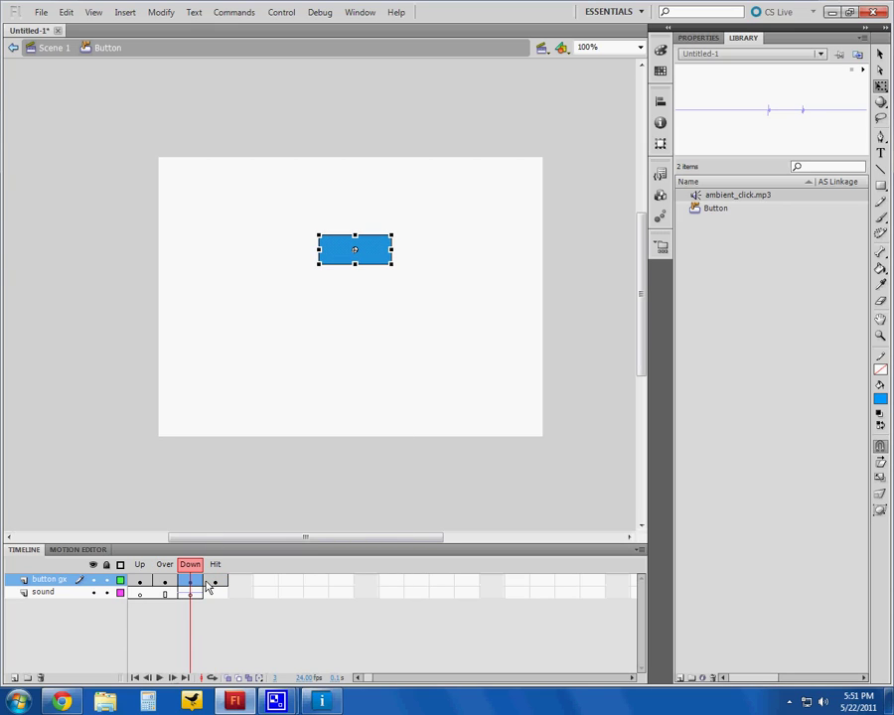
click(207, 586)
click(193, 584)
key(ctrl+Return)
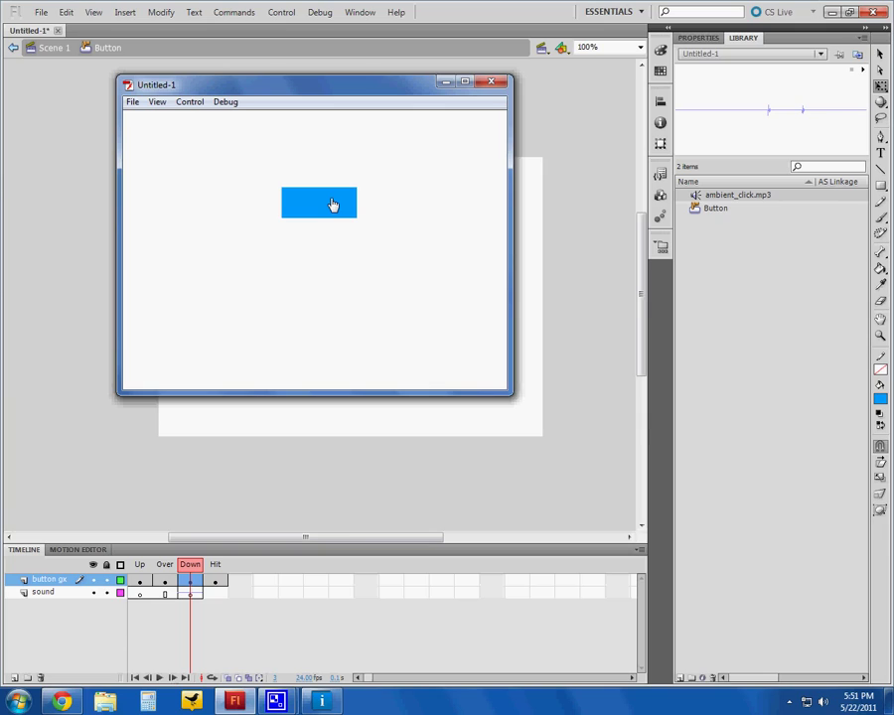
click(492, 81)
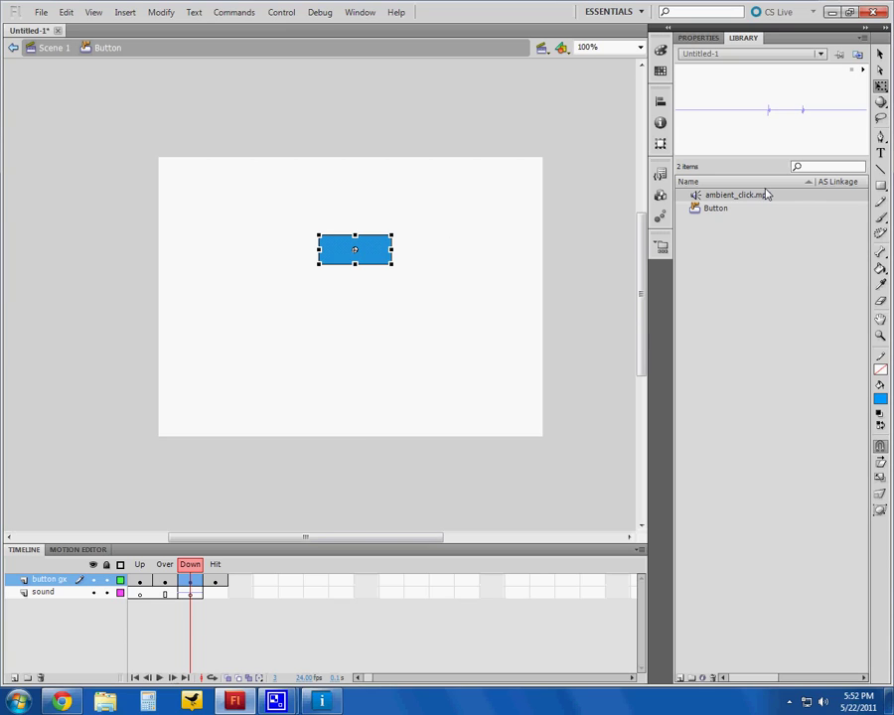
Drop ambient_click.mp3 on the sound layer, trim its frames after Down, and test the movie
drag(766, 195, 426, 316)
drag(248, 370, 194, 593)
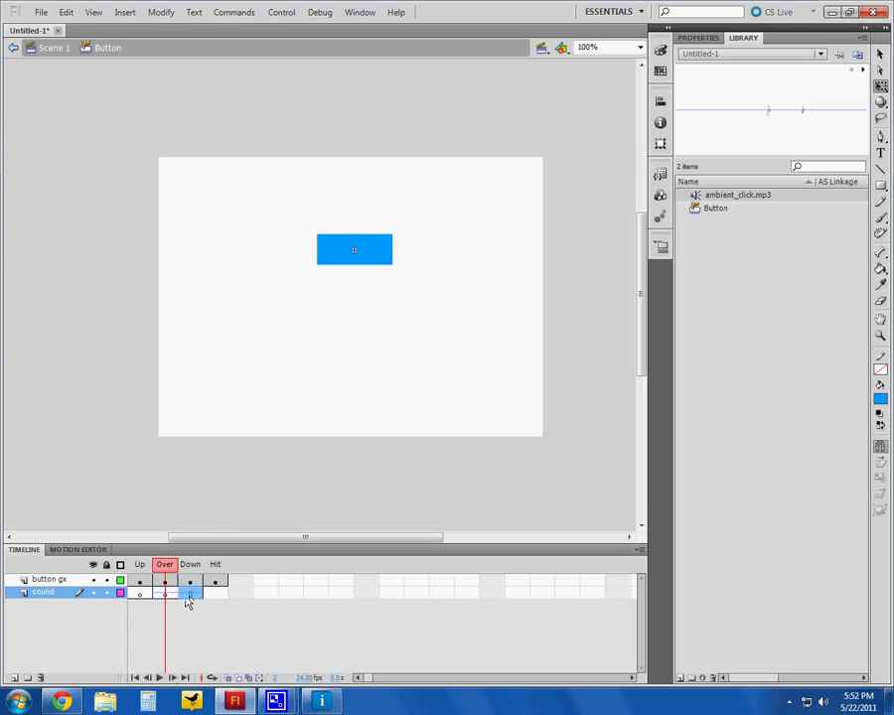
right_click(190, 594)
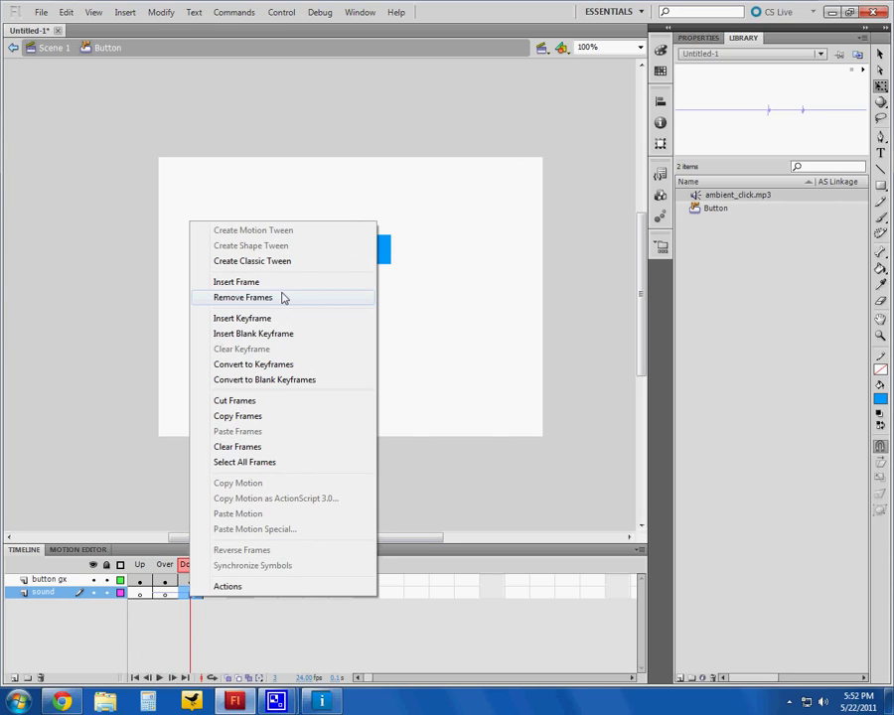
click(282, 298)
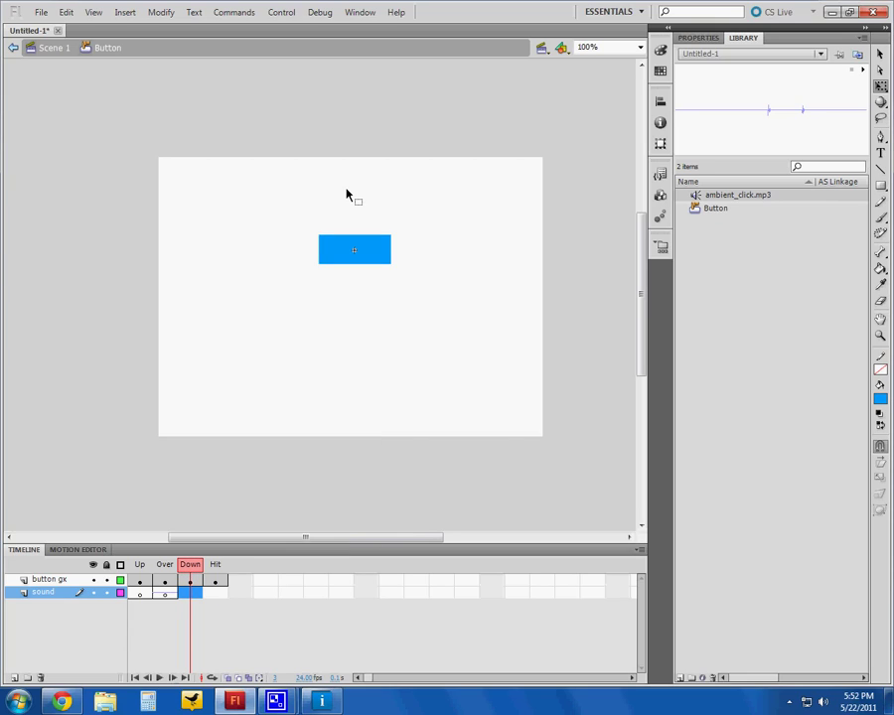
key(ctrl+Return)
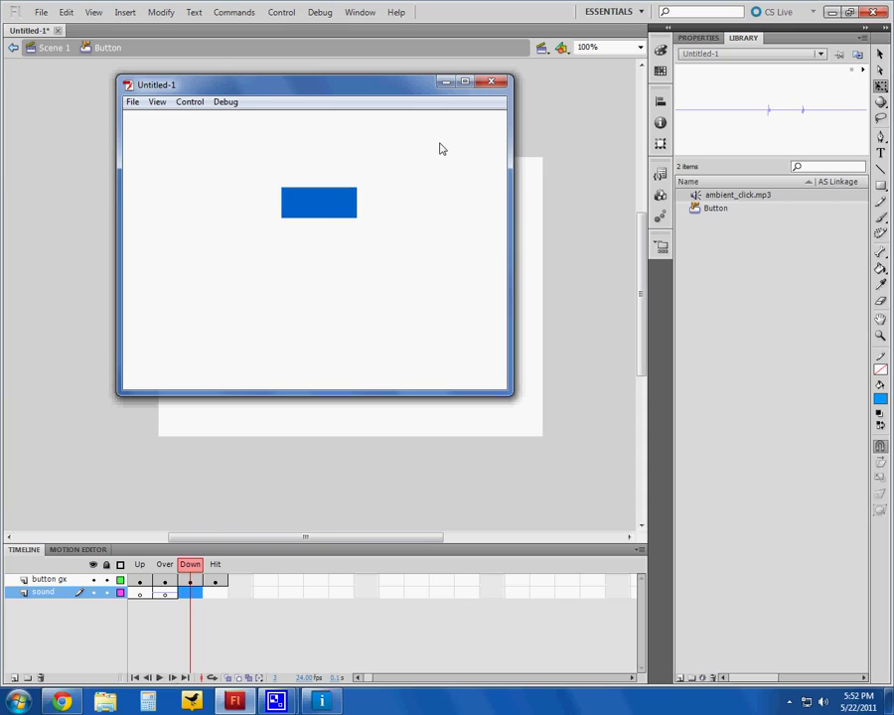
key(ctrl+w)
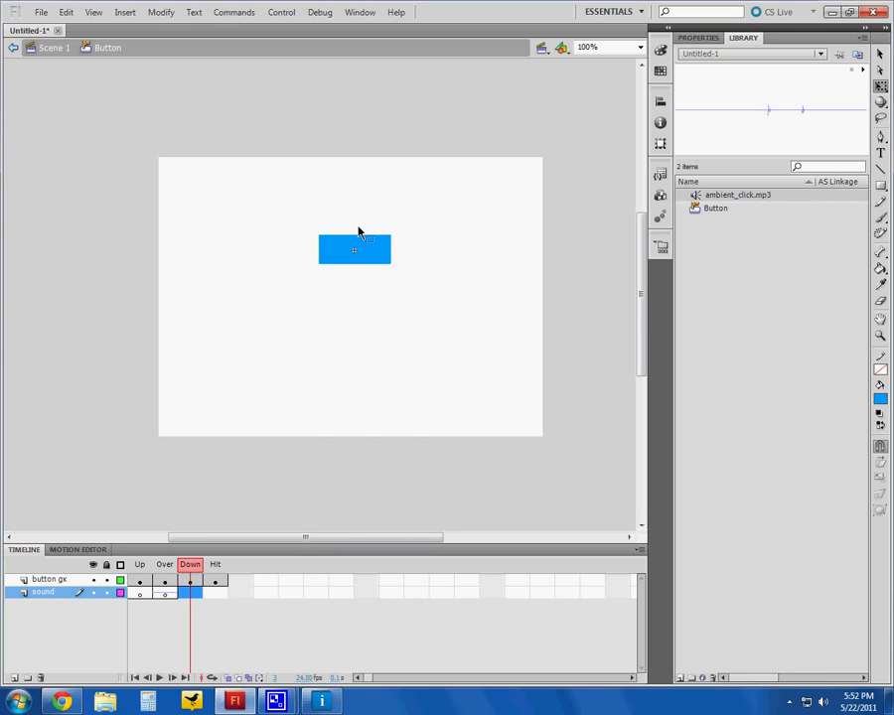
Return to Scene 1 and move the bottom button instance up to align the stack
click(53, 47)
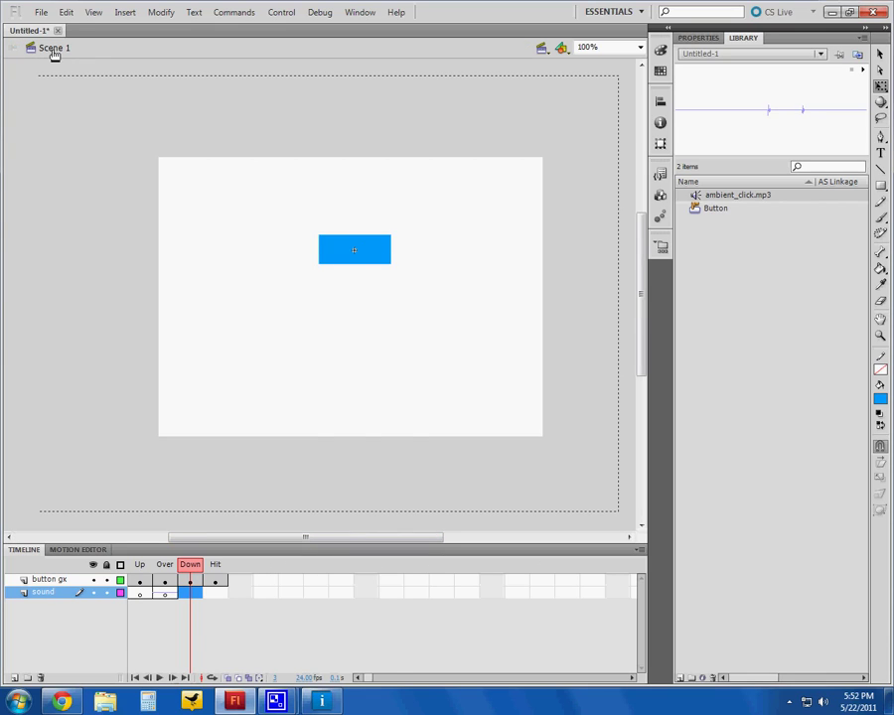
click(375, 206)
drag(374, 206, 369, 345)
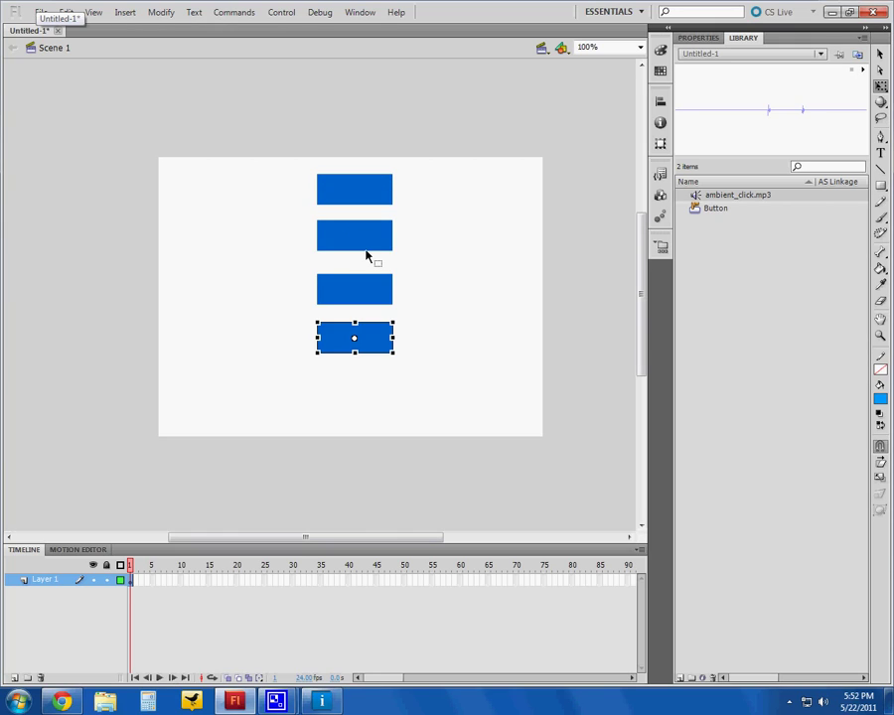
Edit the Button symbol in place and select the sound layer's Over frame
double_click(318, 191)
click(165, 594)
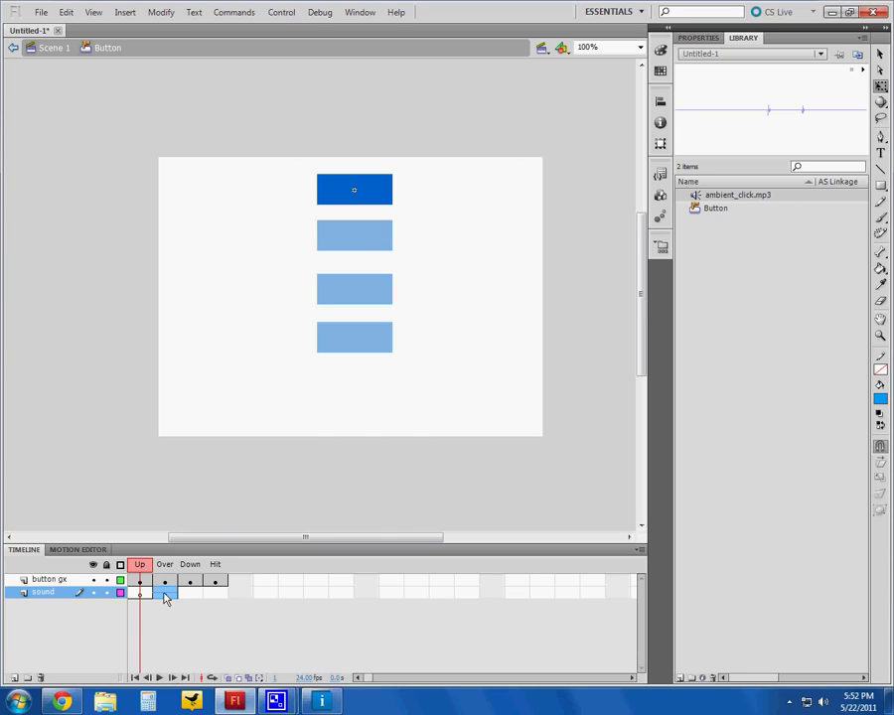
click(168, 595)
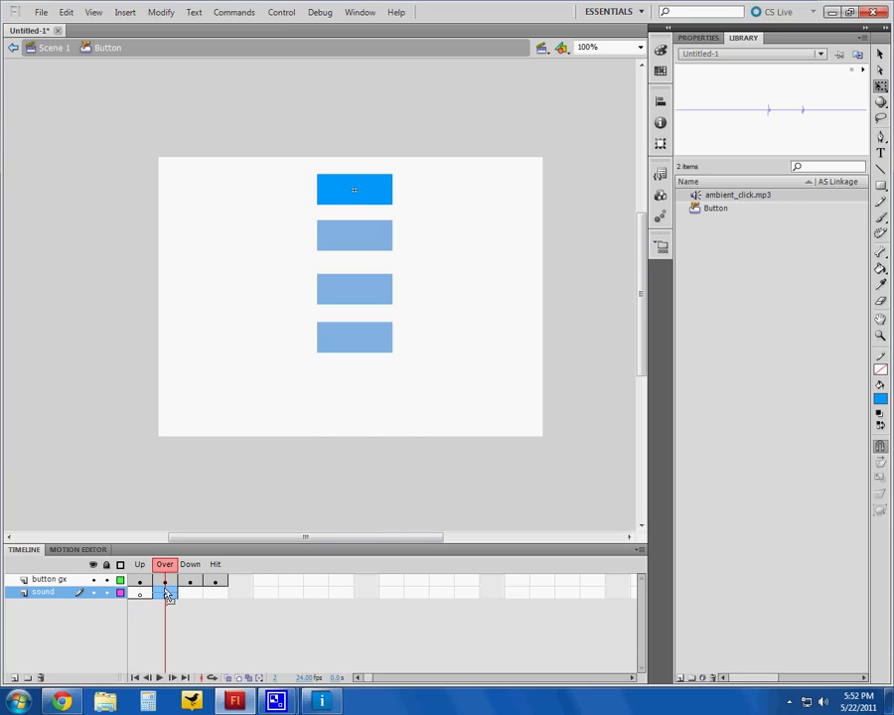
Try setting the Over-frame click sound's Sync to Start in the Properties panel
click(698, 37)
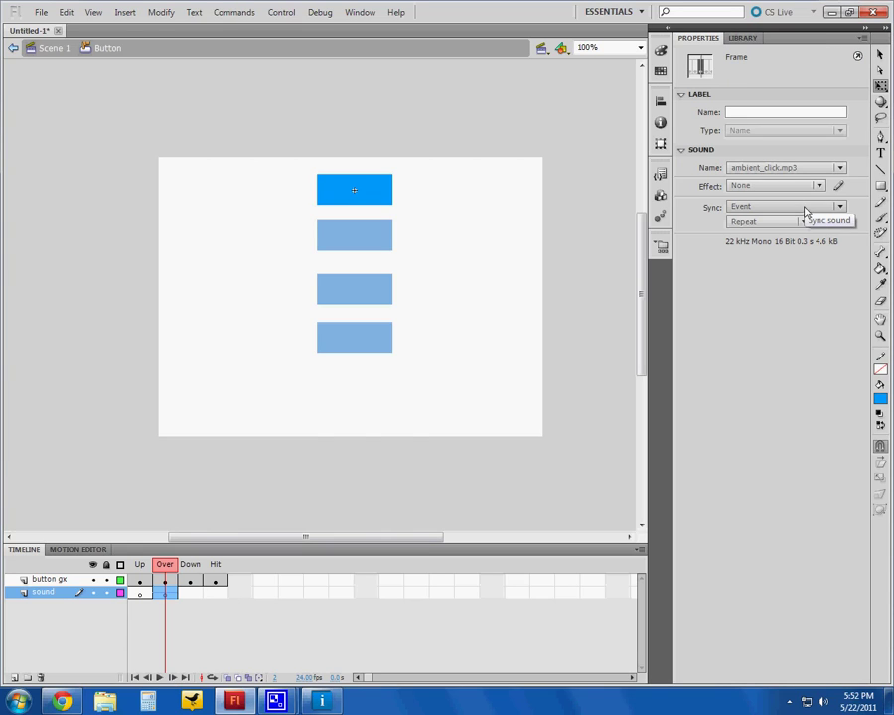
click(761, 209)
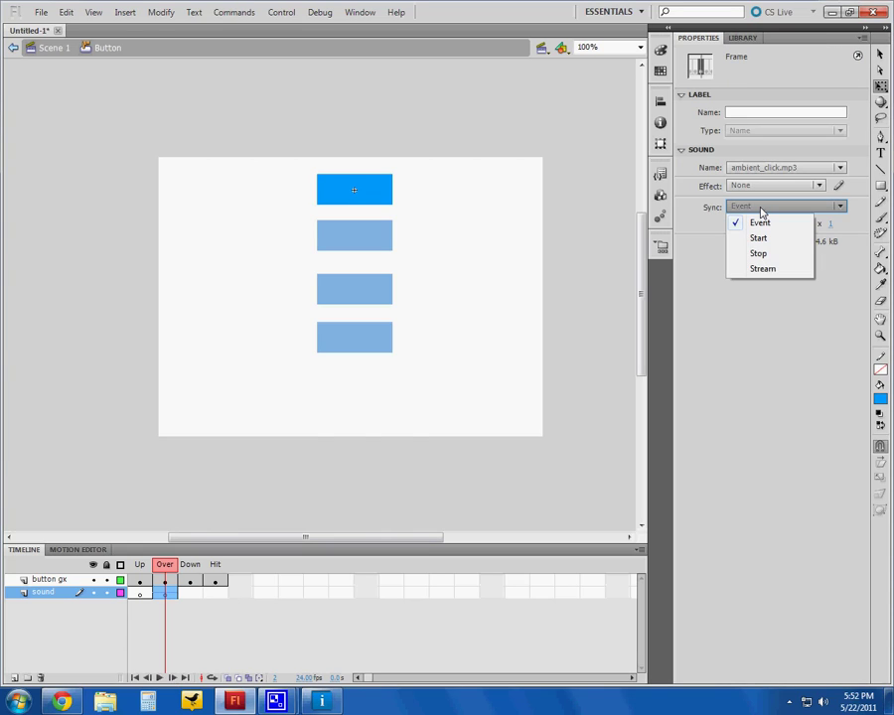
click(760, 239)
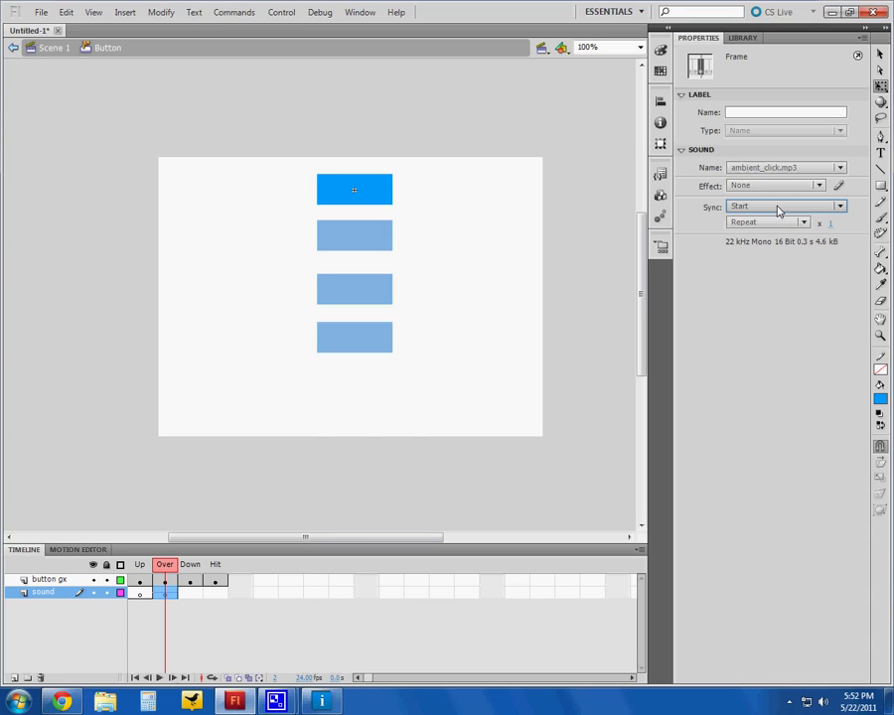
click(778, 210)
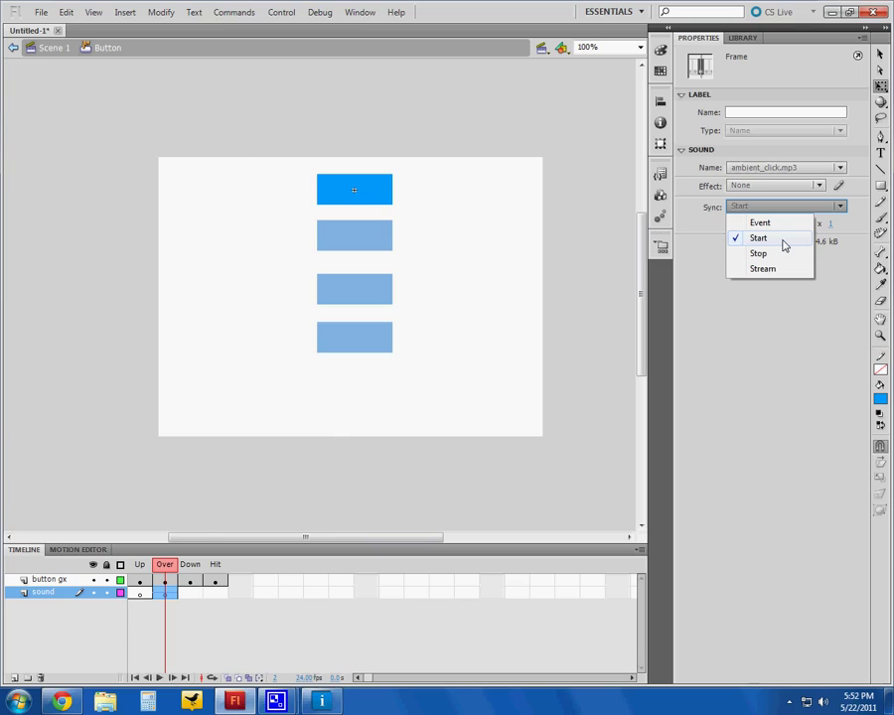
click(783, 243)
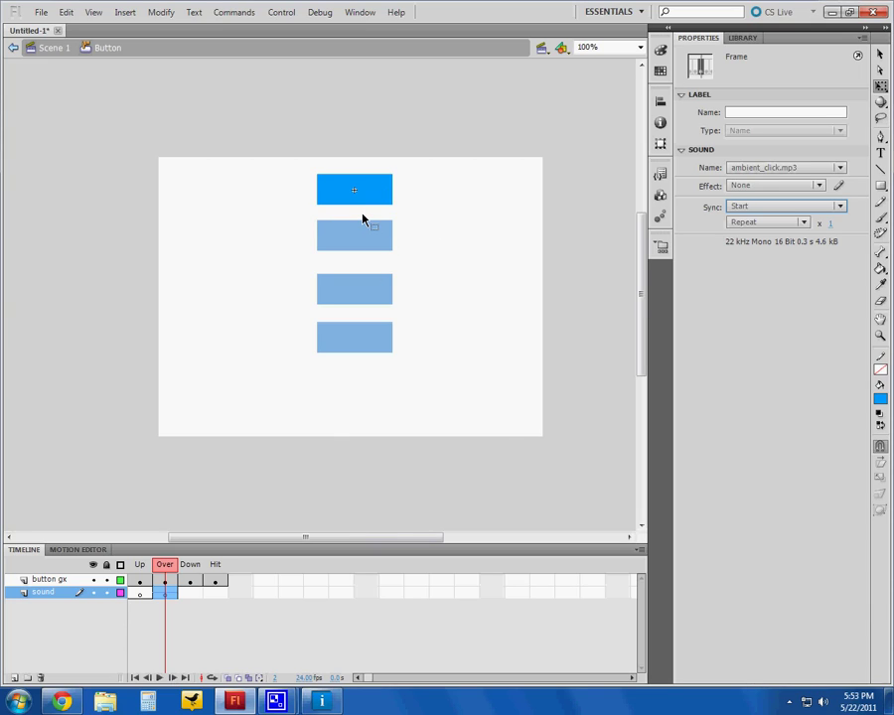
Return the sound Sync to Event and test the four-button movie
click(740, 208)
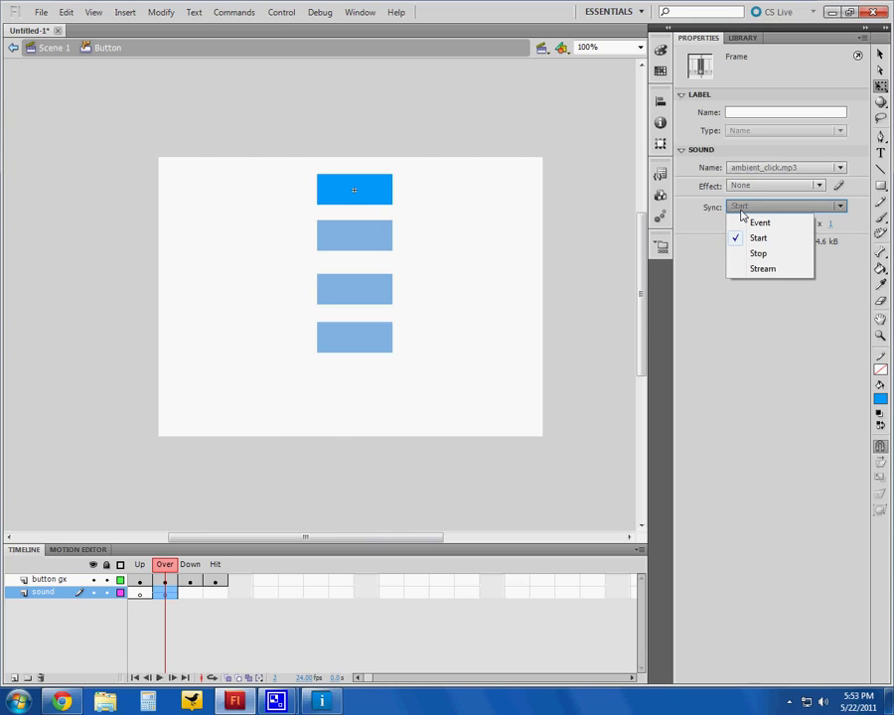
click(759, 222)
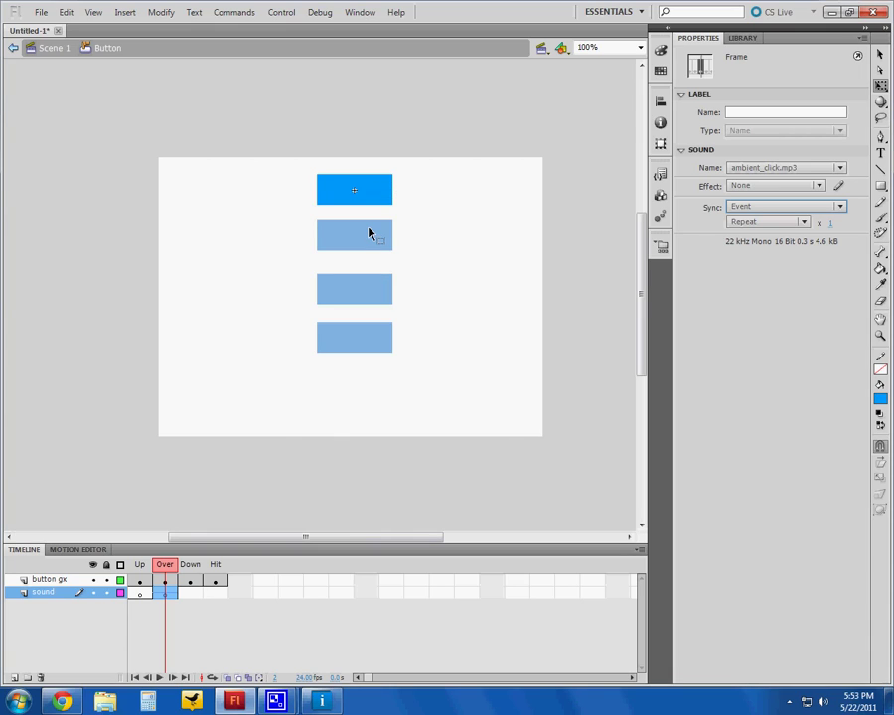
key(ctrl+Return)
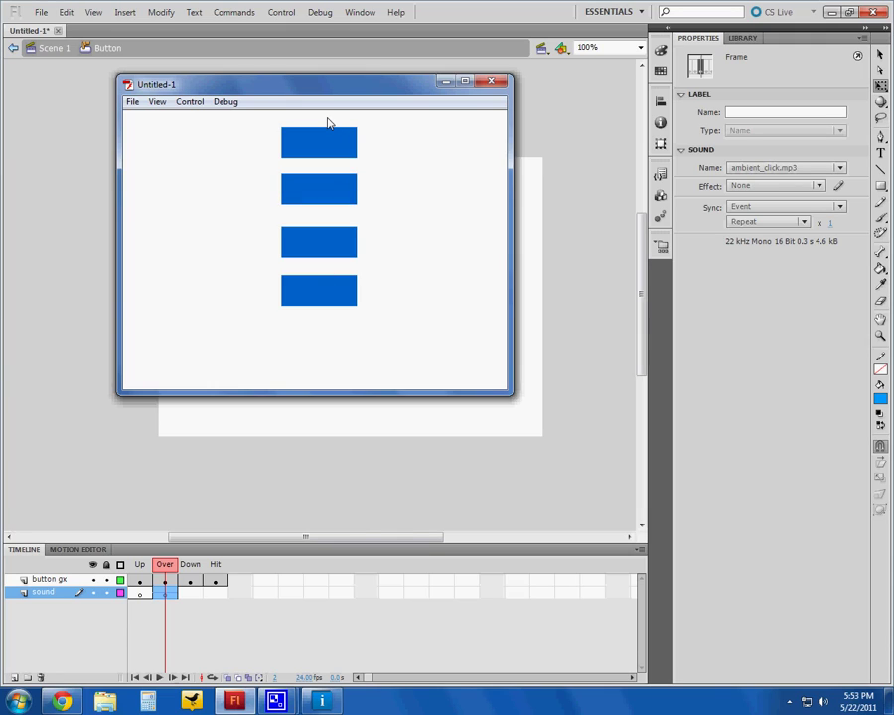
Switch the Over-frame sound Sync to Start, then run and close another test movie
click(490, 84)
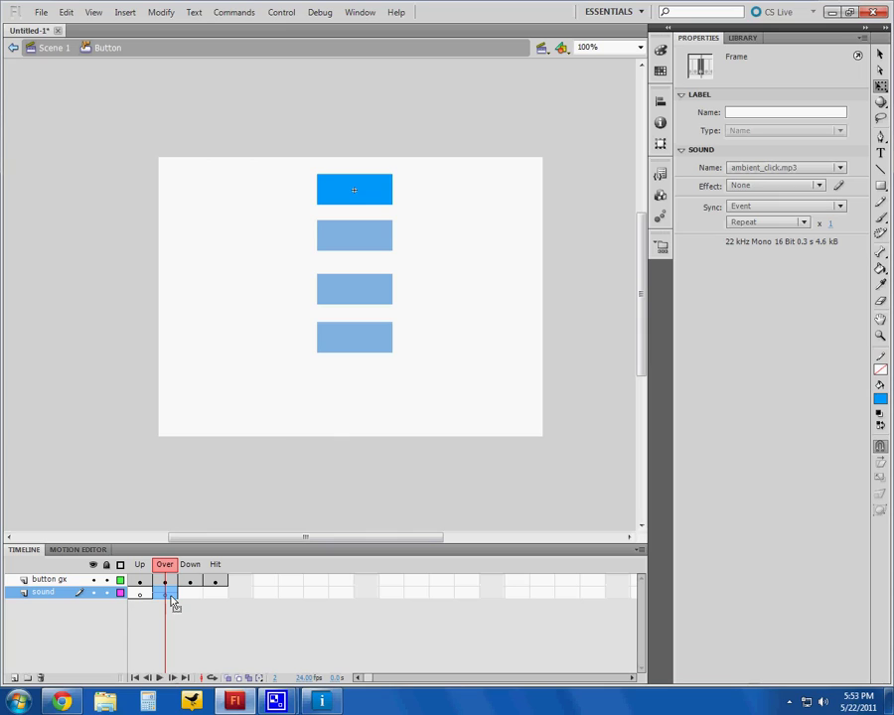
click(795, 206)
click(765, 238)
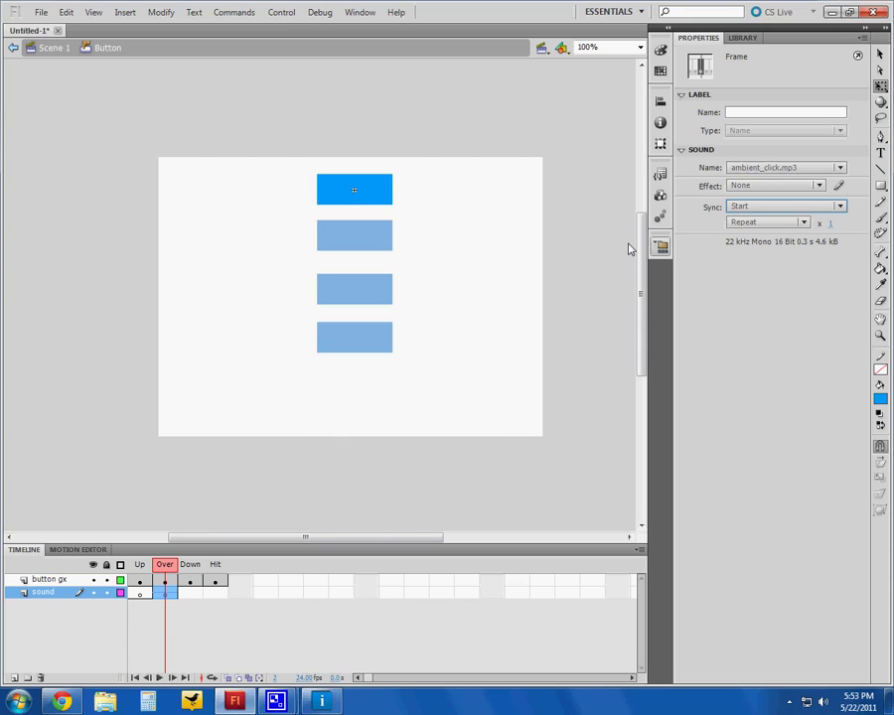
key(ctrl+Return)
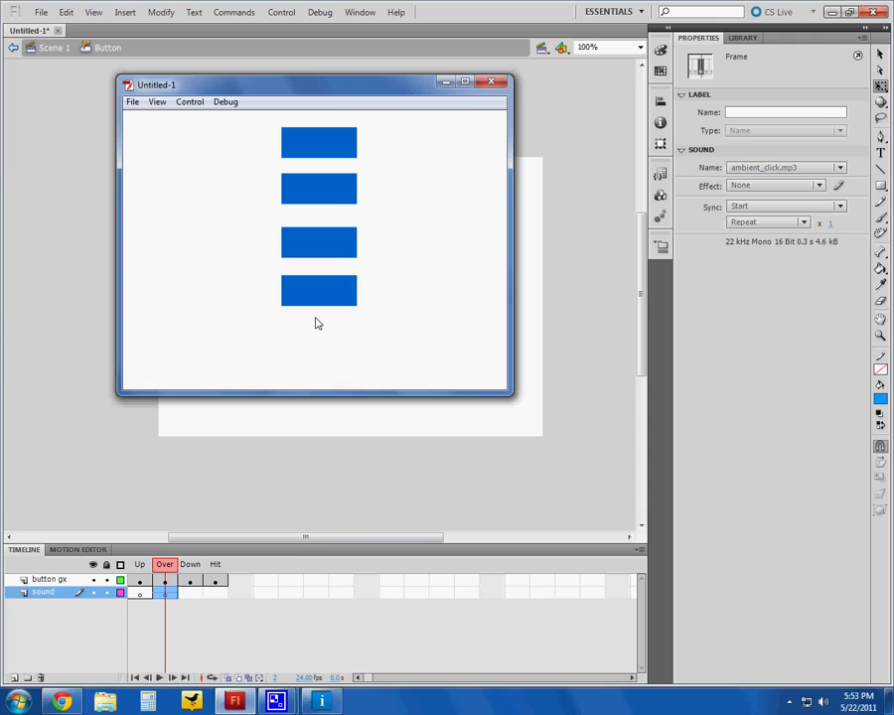
click(492, 82)
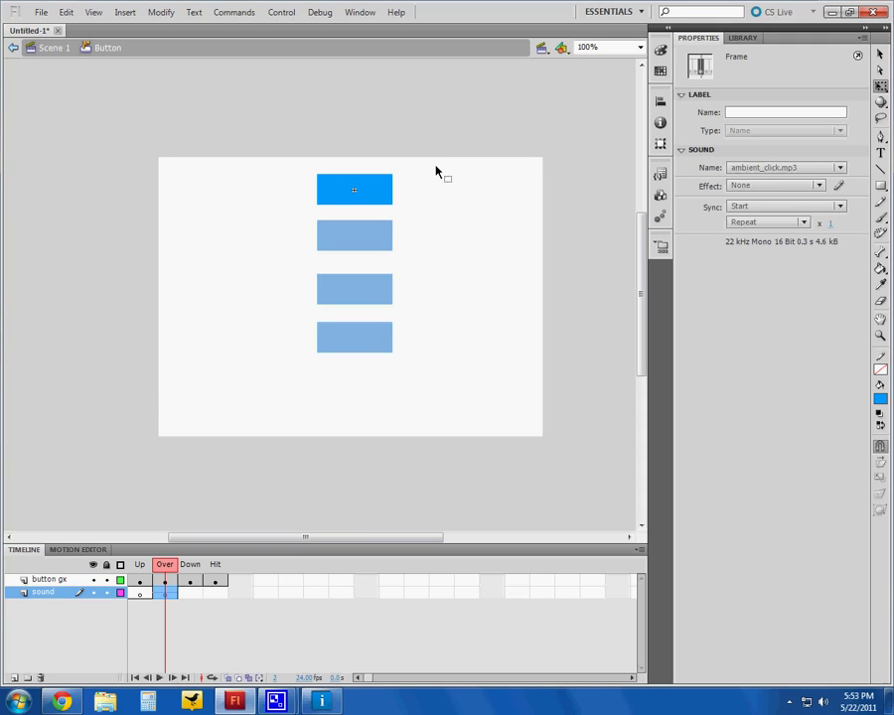
click(795, 206)
click(758, 237)
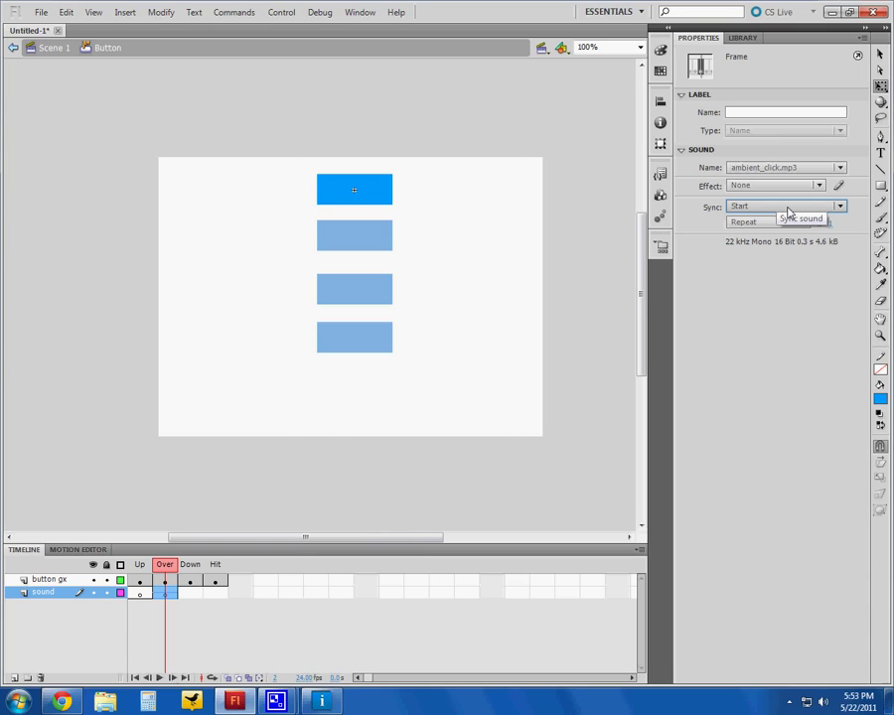
click(192, 582)
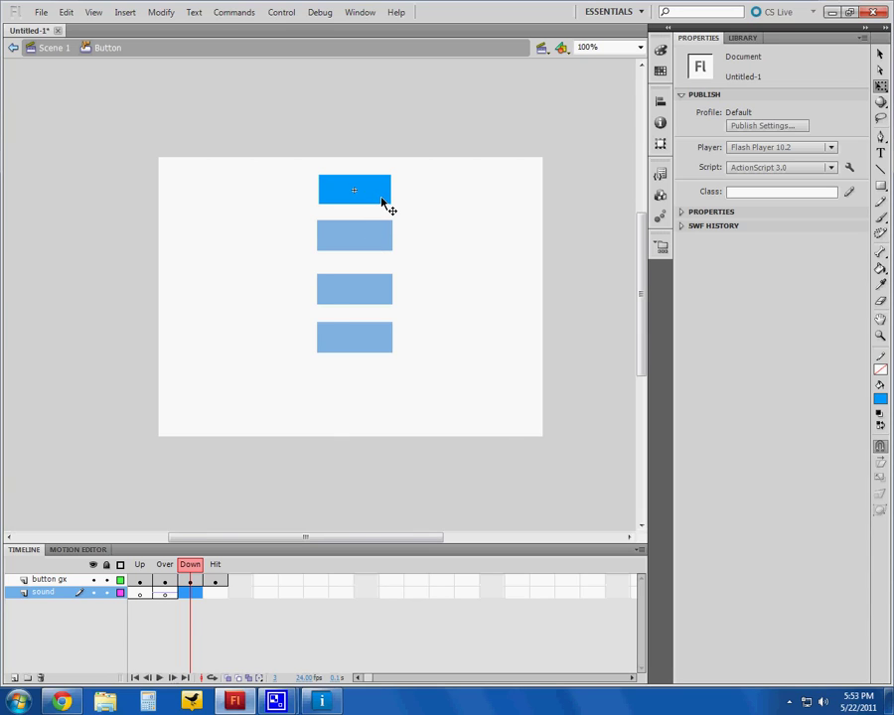
click(164, 593)
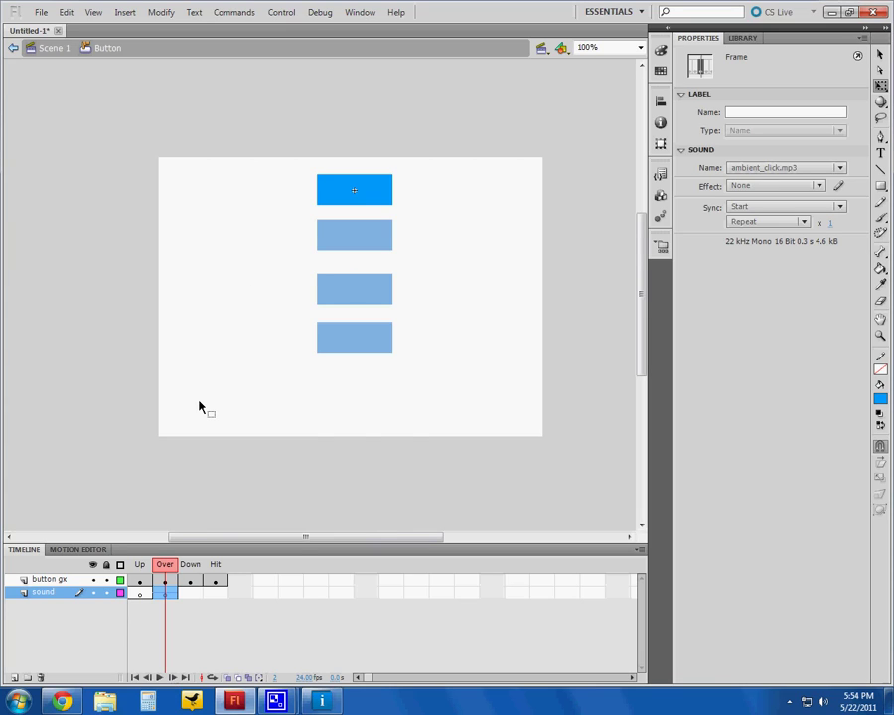
click(44, 593)
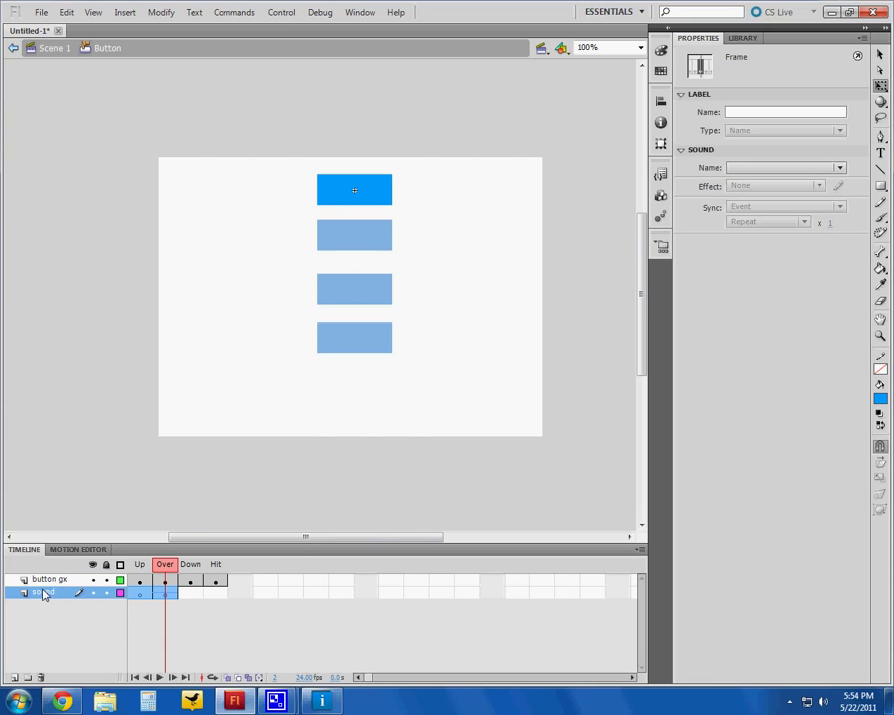